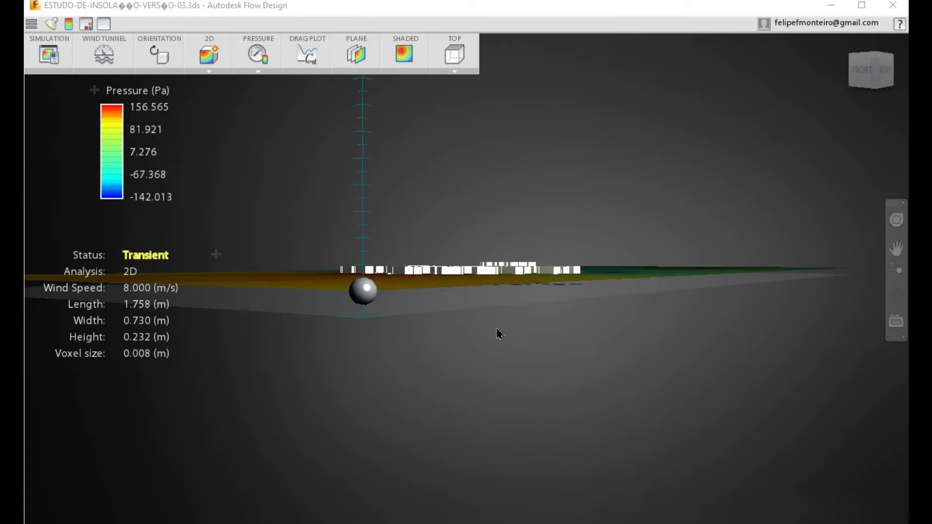
# View the pressure field from above, switch to SOL-AR and load the wind data for the city Natal
pyautogui.click(897, 294)
pyautogui.moveTo(745, 317); pyautogui.dragTo(600, 404)
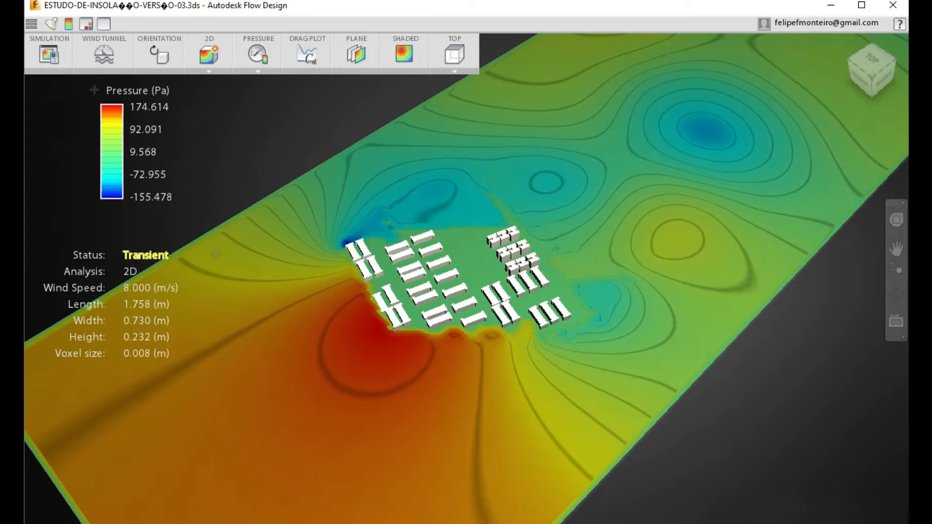
pyautogui.hotkey('alt', 'Tab')
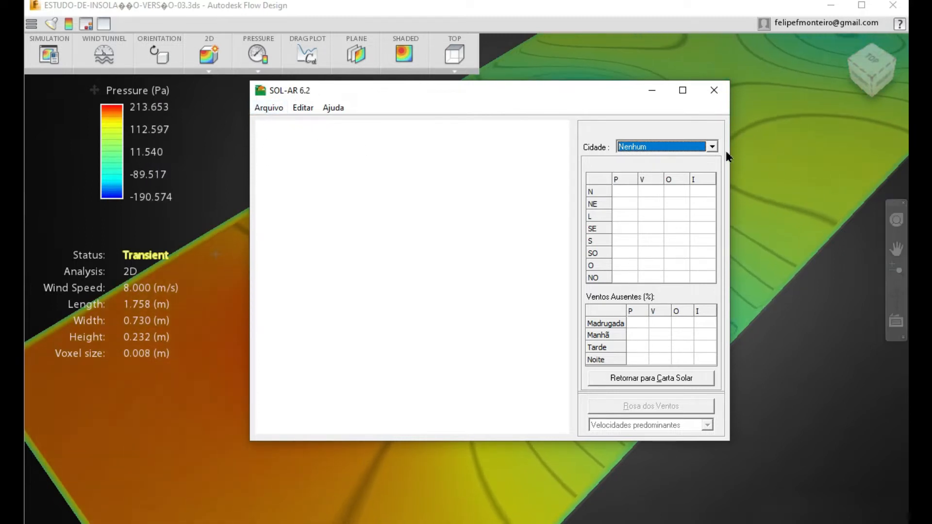
pyautogui.click(713, 147)
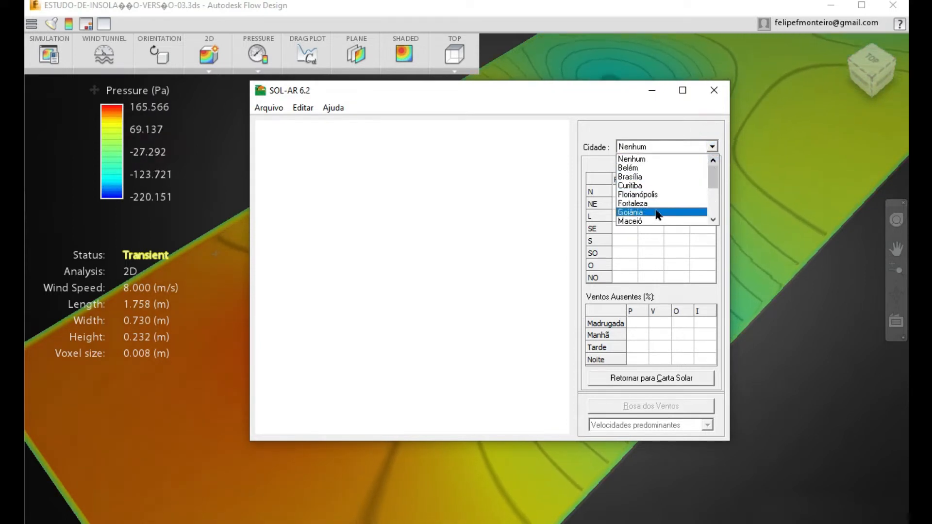
pyautogui.scroll(-1, 714, 180)
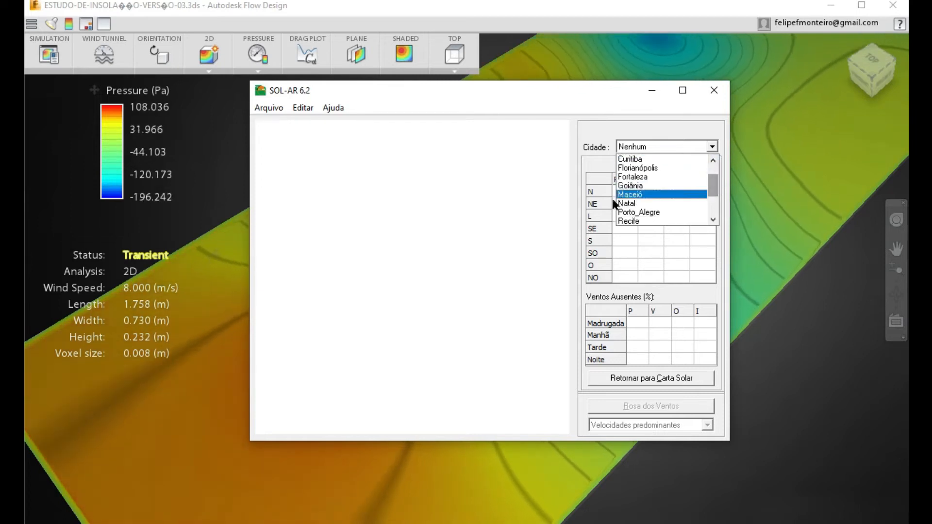
pyautogui.click(644, 208)
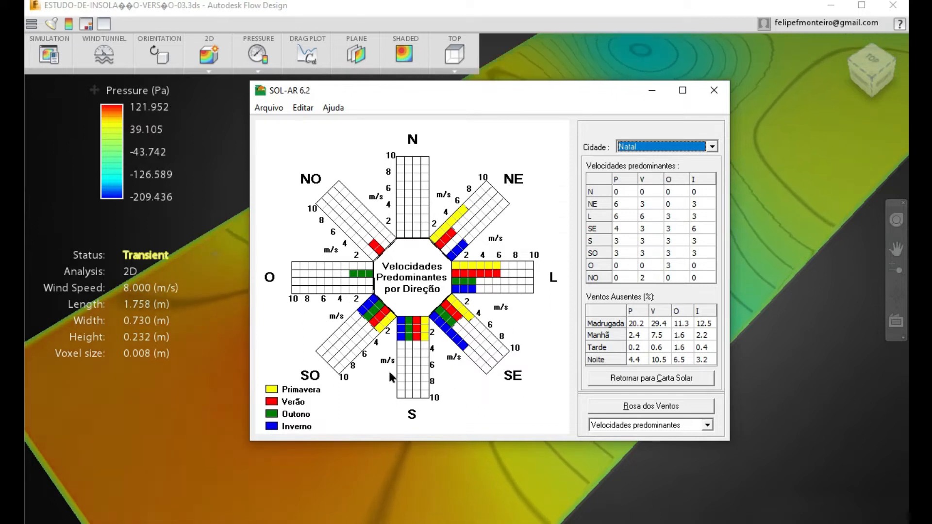
# Compare Natal's wind rose for frequency of occurrence (Frequência de ocorrência) with the one for predominant velocities (Velocidades predominantes)
pyautogui.click(707, 425)
pyautogui.click(614, 442)
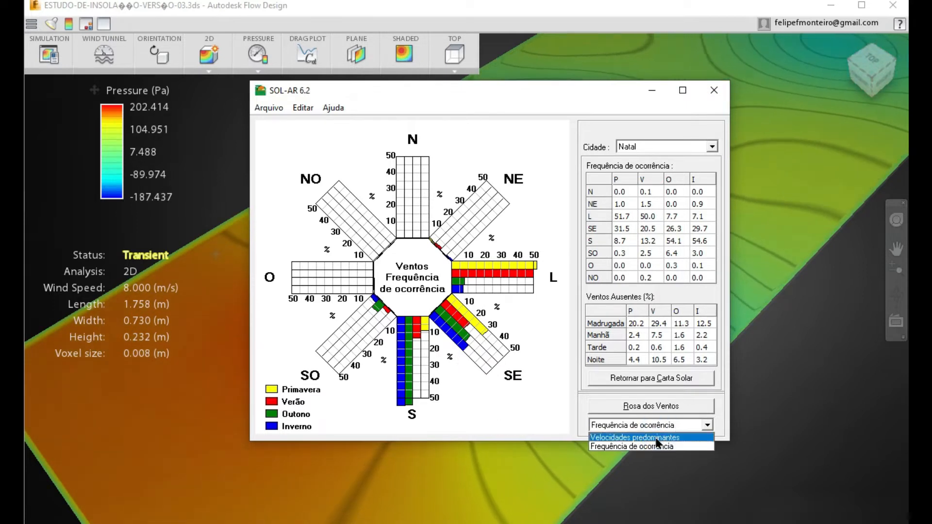
pyautogui.click(657, 438)
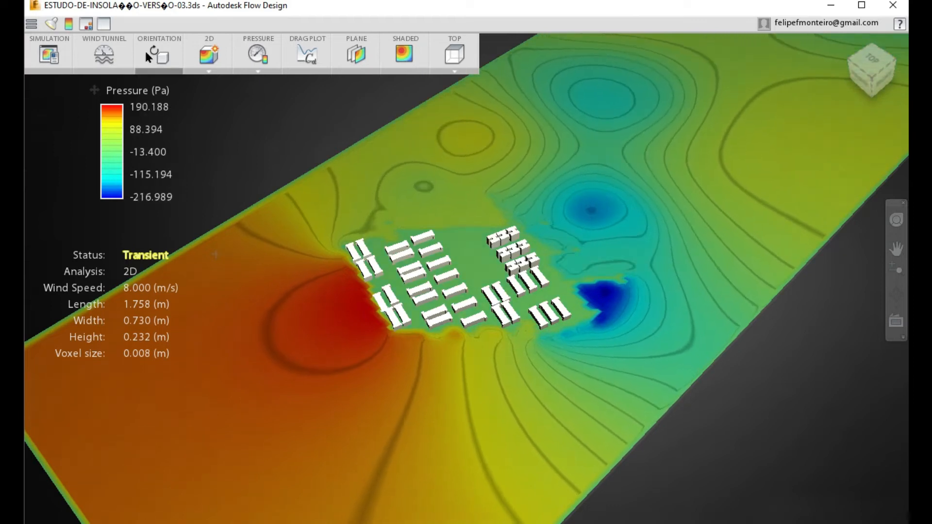
# In Flow Design, set the wind tunnel's wind speed to 6 m/s and display velocity results instead of pressure
pyautogui.click(96, 56)
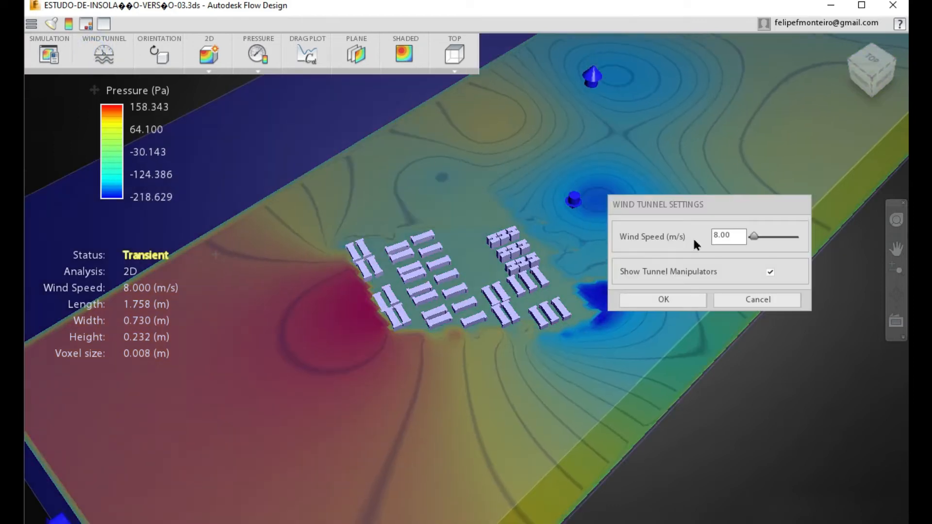
pyautogui.moveTo(719, 236); pyautogui.dragTo(714, 236)
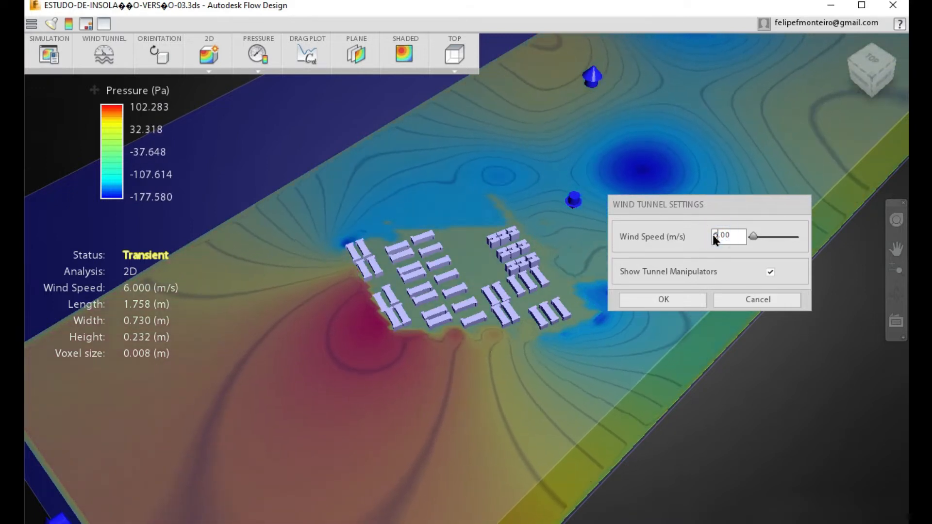
pyautogui.write('6')
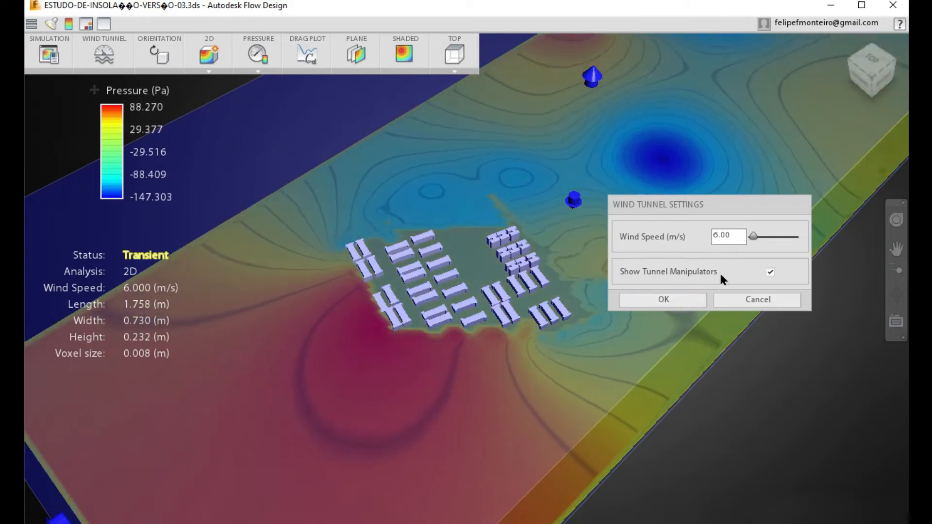
pyautogui.click(671, 299)
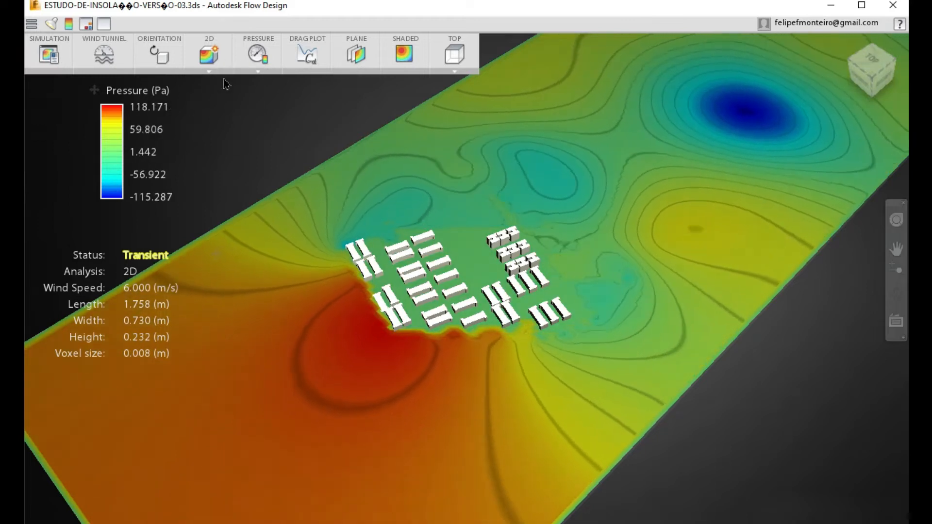
pyautogui.click(256, 61)
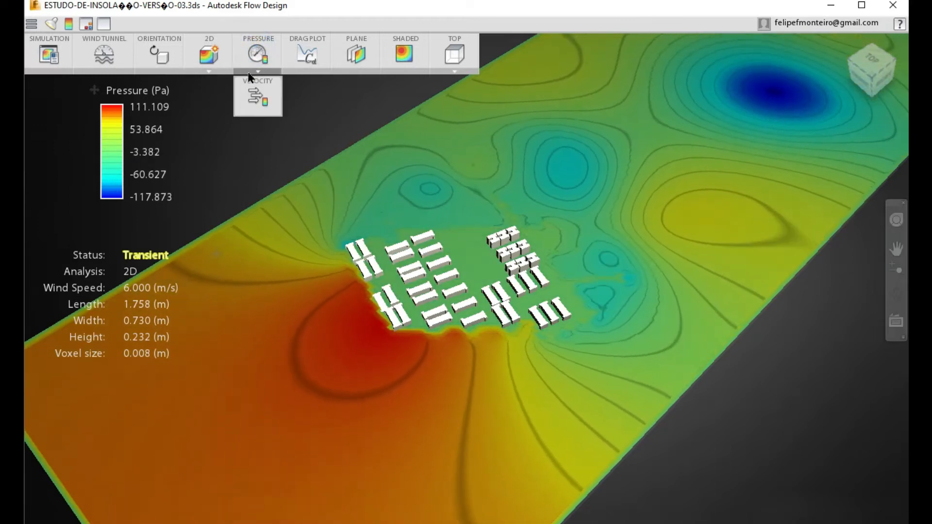
pyautogui.click(253, 96)
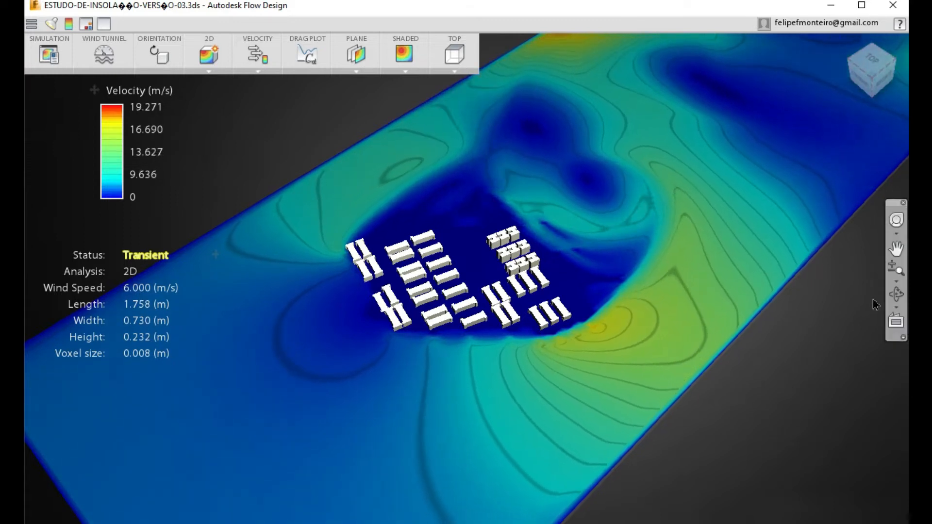
# Examine the velocity field from above and compare its wind direction with the predominant-velocity wind rose in SOL-AR
pyautogui.click(895, 293)
pyautogui.moveTo(750, 356)
pyautogui.mouseDown()
pyautogui.moveTo(552, 392)
pyautogui.moveTo(557, 432)
pyautogui.mouseUp()
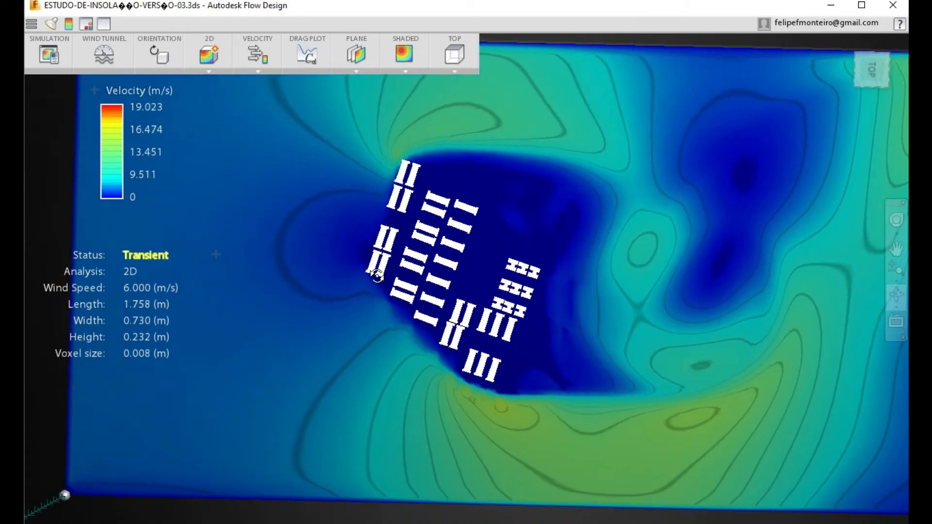
pyautogui.moveTo(503, 264); pyautogui.dragTo(503, 274)
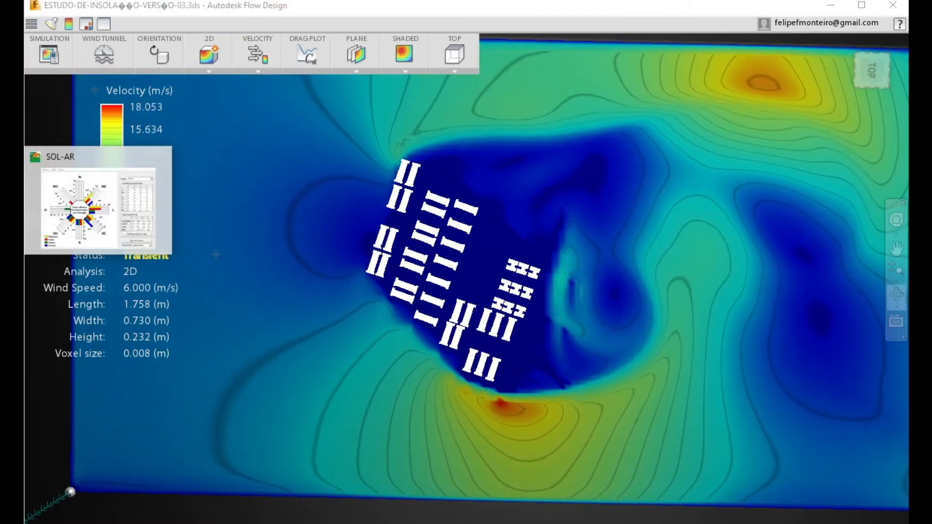
pyautogui.click(13, 210)
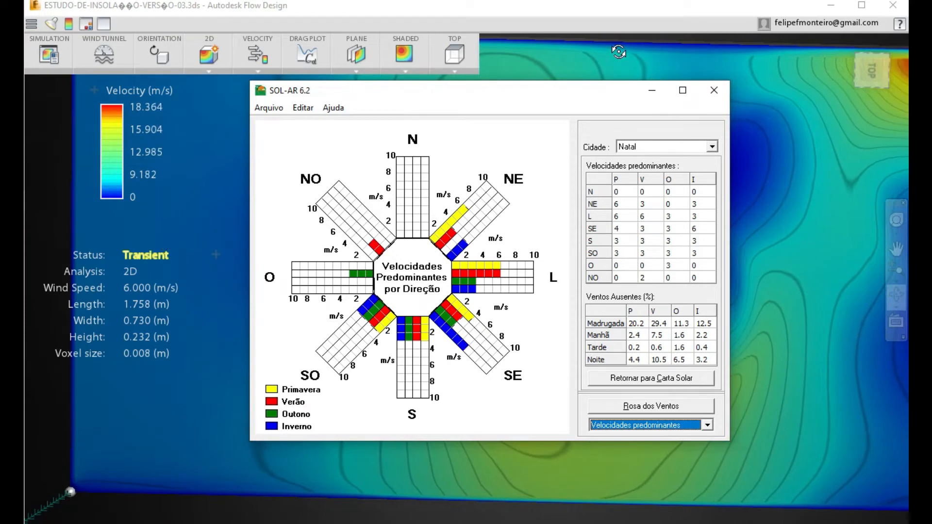
pyautogui.click(651, 96)
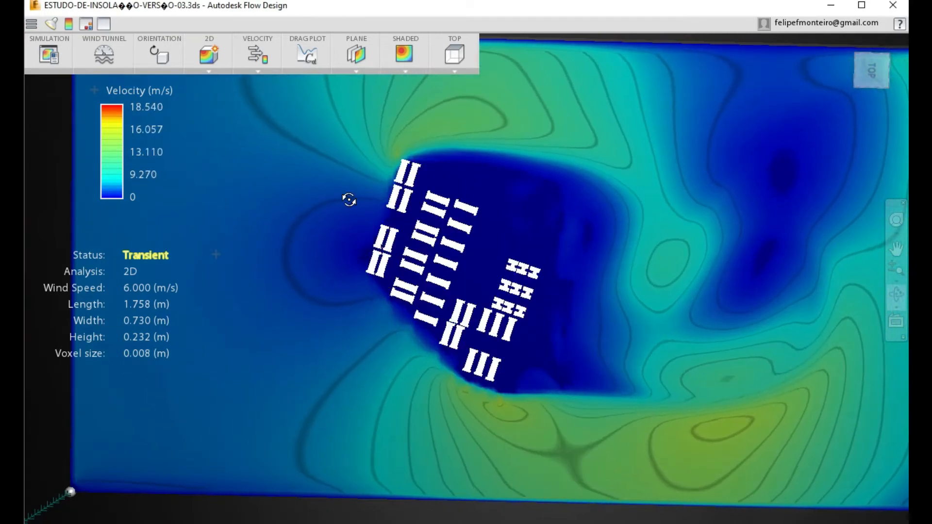
# Rotate the building model 180° about the Z axis in the Flow Design model orientation settings
pyautogui.click(157, 56)
pyautogui.doubleClick(691, 267)
pyautogui.write('180')
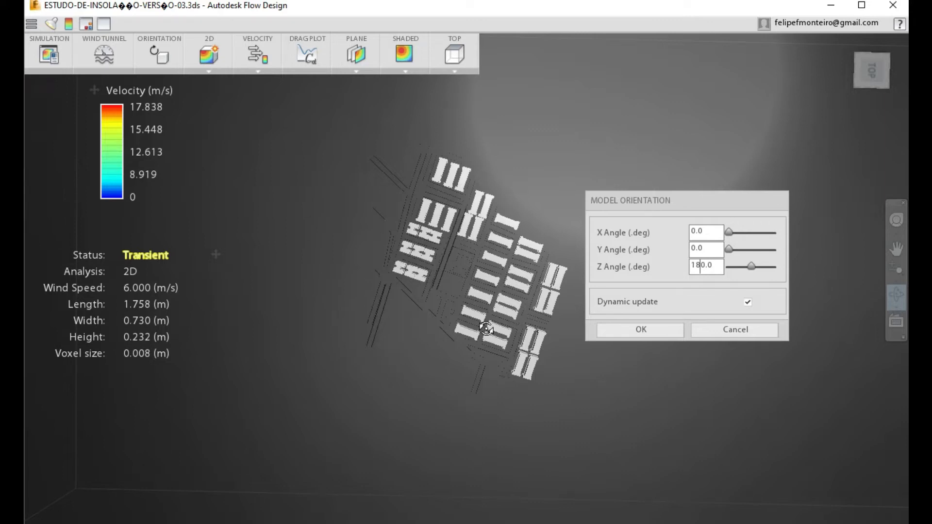
pyautogui.moveTo(405, 350)
pyautogui.mouseDown()
pyautogui.moveTo(416, 318)
pyautogui.moveTo(410, 225)
pyautogui.moveTo(458, 177)
pyautogui.moveTo(469, 229)
pyautogui.moveTo(520, 233)
pyautogui.moveTo(262, 225)
pyautogui.moveTo(301, 231)
pyautogui.mouseUp()
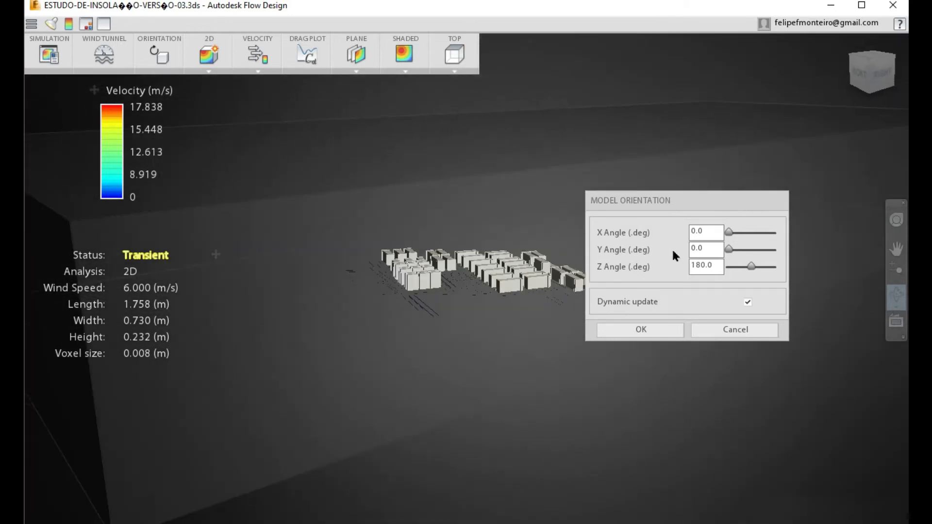
pyautogui.press('BackSpace')
pyautogui.press('BackSpace')
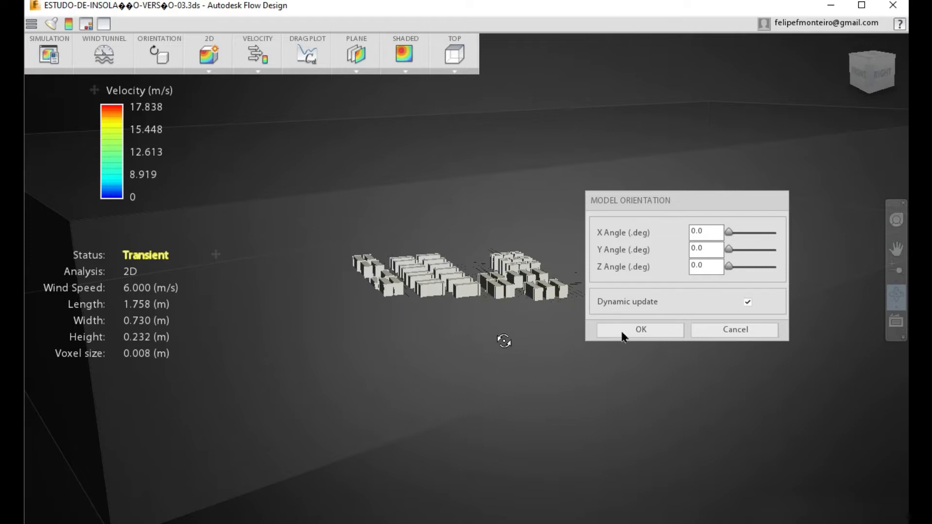
pyautogui.write('9')
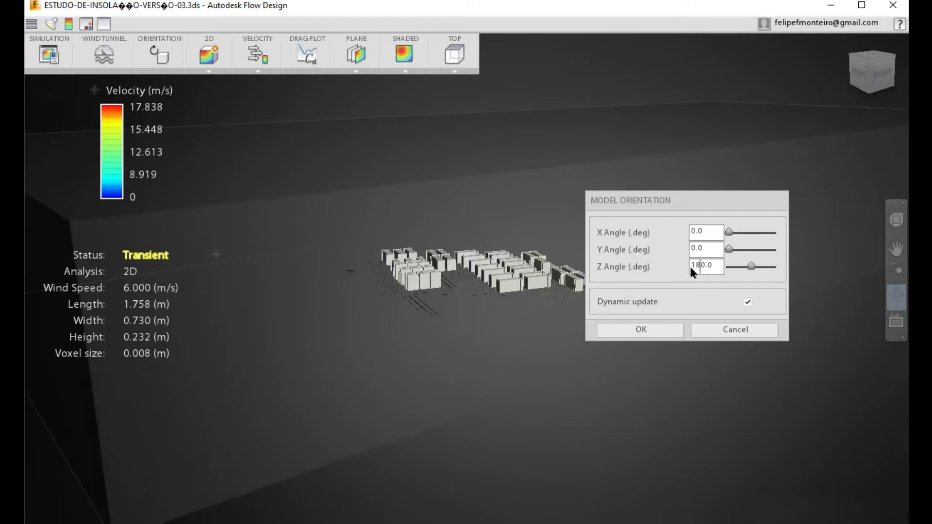
pyautogui.click(624, 329)
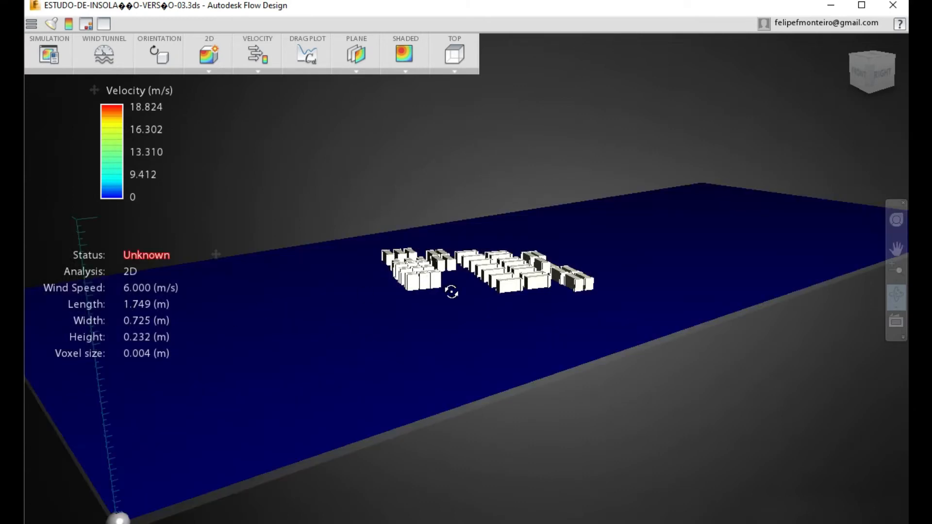
# Examine the velocity field around the rotated buildings from above and from opposite ends of the wind tunnel
pyautogui.moveTo(647, 336); pyautogui.dragTo(392, 224)
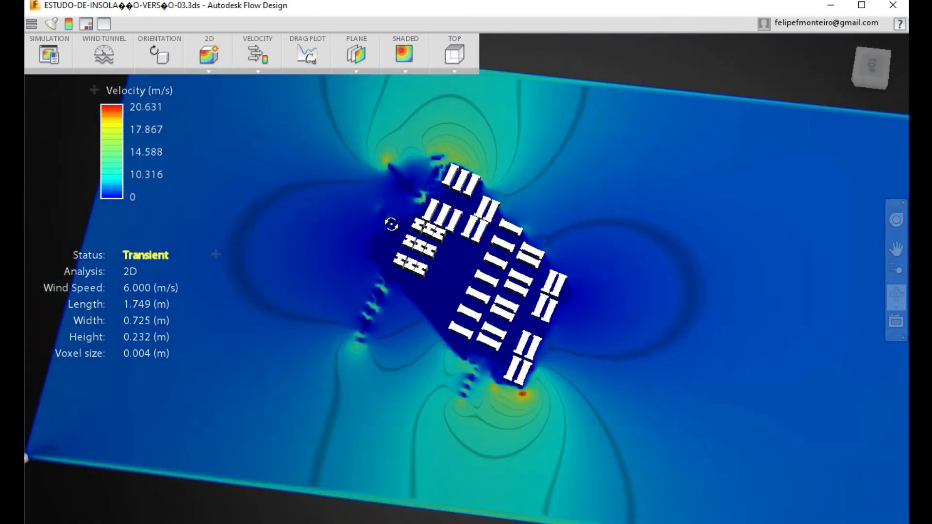
pyautogui.moveTo(278, 276)
pyautogui.mouseDown()
pyautogui.moveTo(307, 340)
pyautogui.moveTo(568, 371)
pyautogui.moveTo(697, 202)
pyautogui.moveTo(678, 254)
pyautogui.mouseUp()
pyautogui.moveTo(458, 433); pyautogui.dragTo(554, 423)
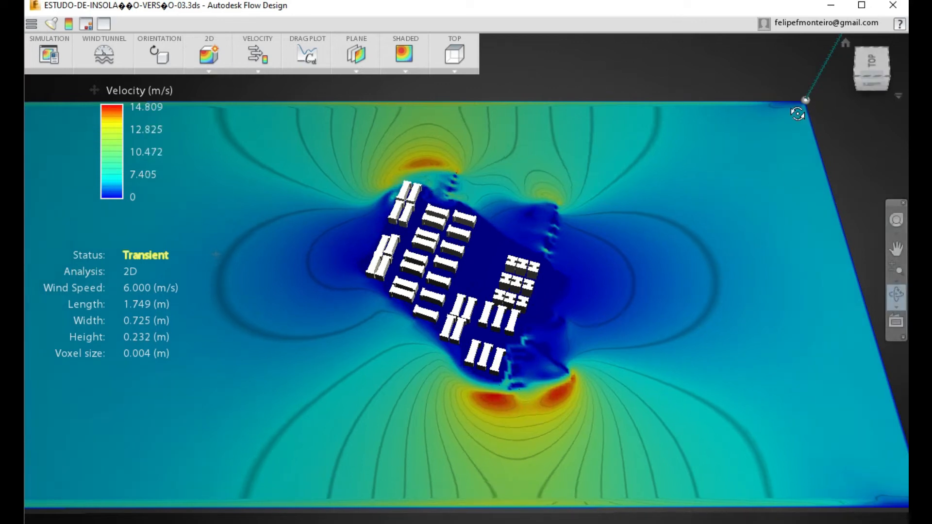
pyautogui.click(520, 347)
# Raise the 2D result plane from the ground so that it cuts through the buildings at about mid-height
pyautogui.moveTo(519, 346); pyautogui.dragTo(528, 239)
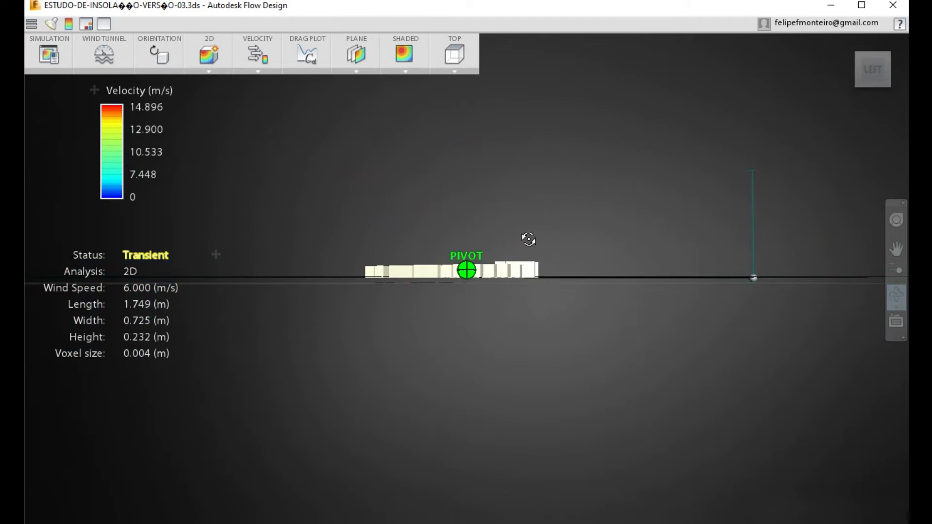
pyautogui.moveTo(553, 286); pyautogui.dragTo(418, 297)
pyautogui.moveTo(616, 375); pyautogui.dragTo(462, 350)
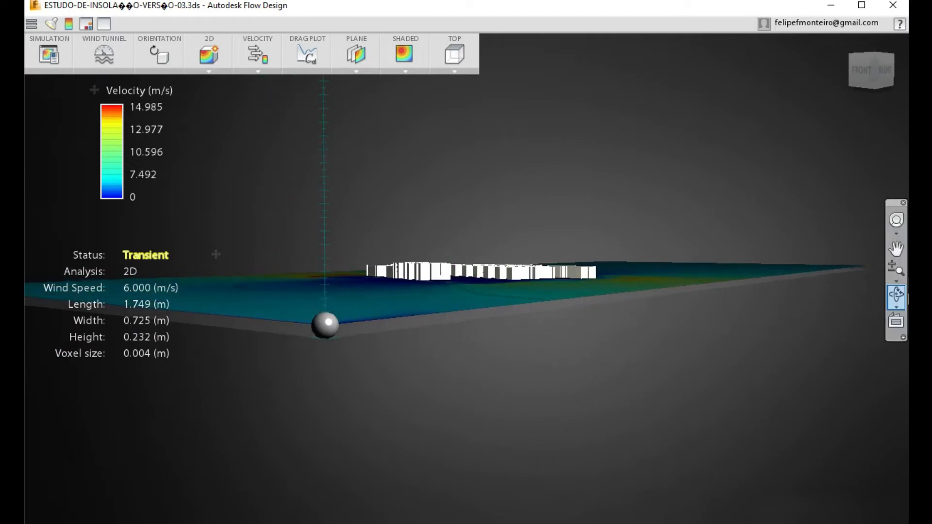
pyautogui.click(897, 249)
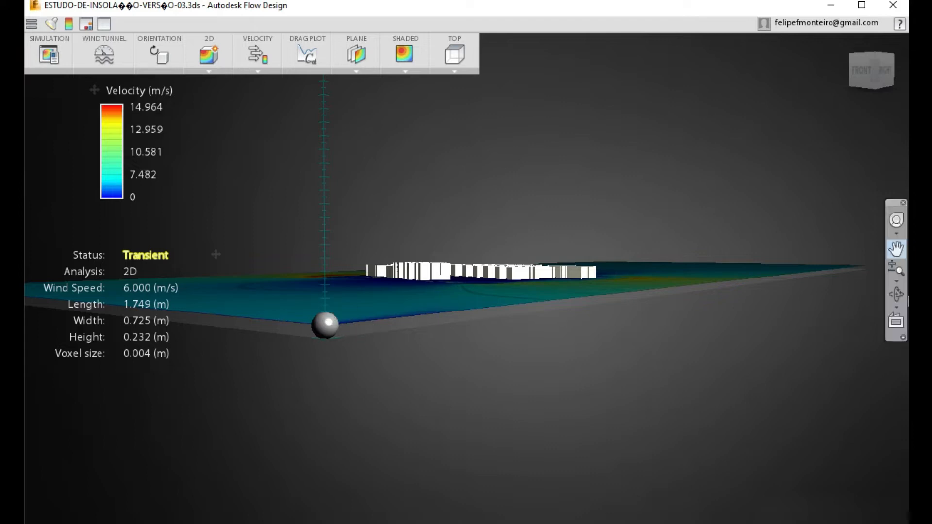
pyautogui.moveTo(337, 334); pyautogui.dragTo(339, 312)
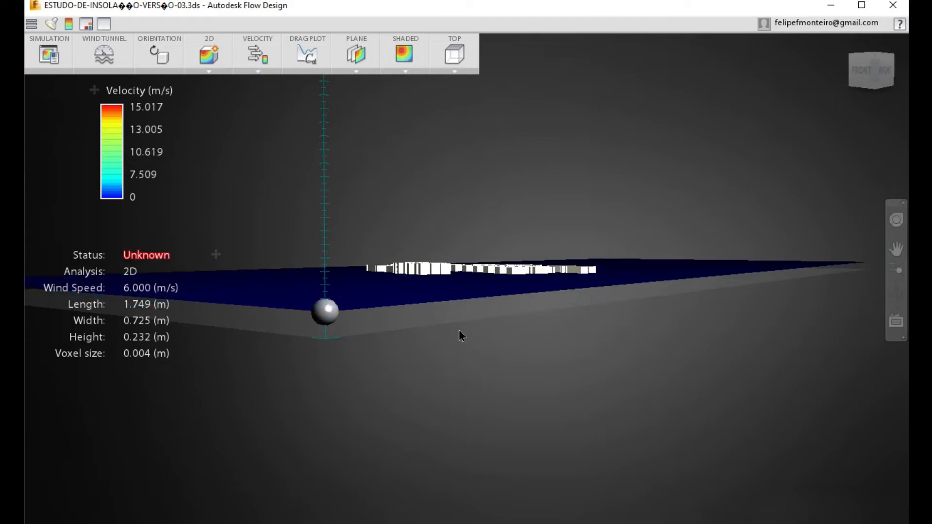
pyautogui.scroll(-2, 488, 272)
pyautogui.scroll(5, 506, 275)
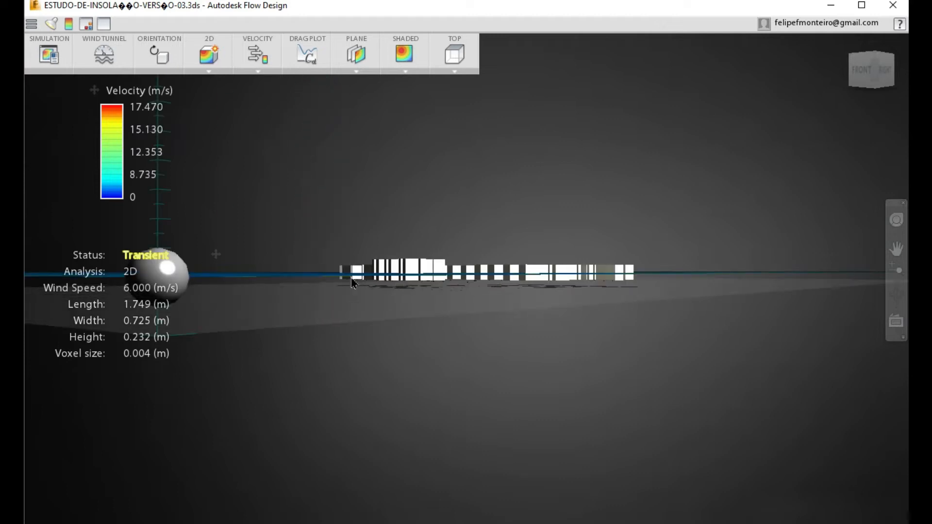
pyautogui.moveTo(360, 315); pyautogui.dragTo(461, 310)
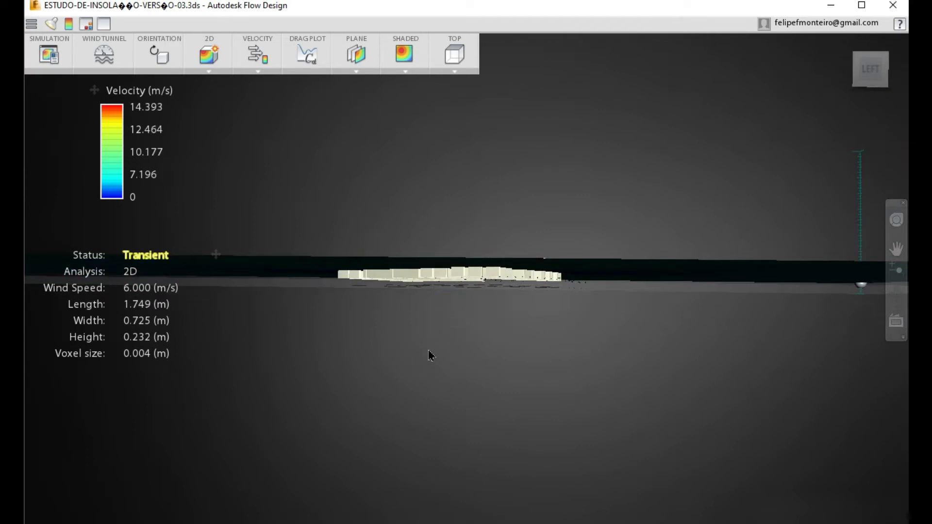
pyautogui.moveTo(431, 356); pyautogui.dragTo(437, 358)
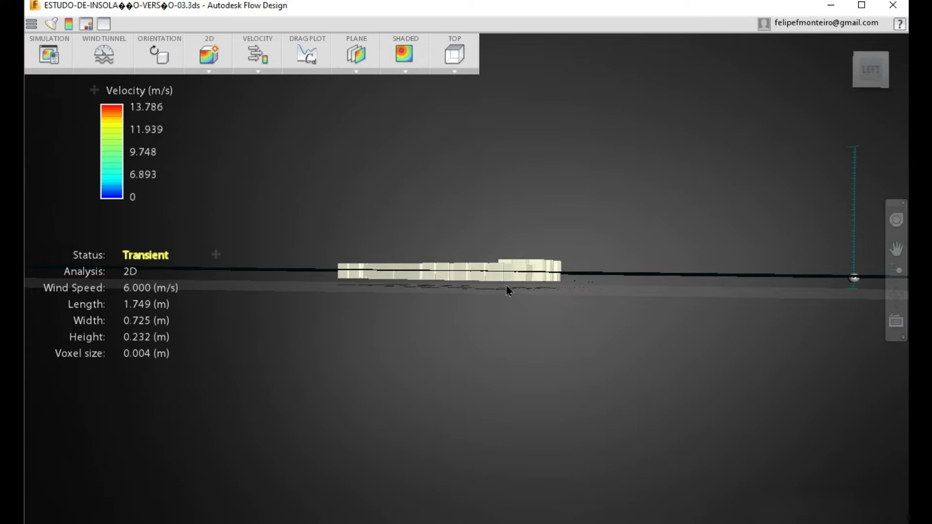
pyautogui.moveTo(477, 294); pyautogui.dragTo(444, 309, button='middle')
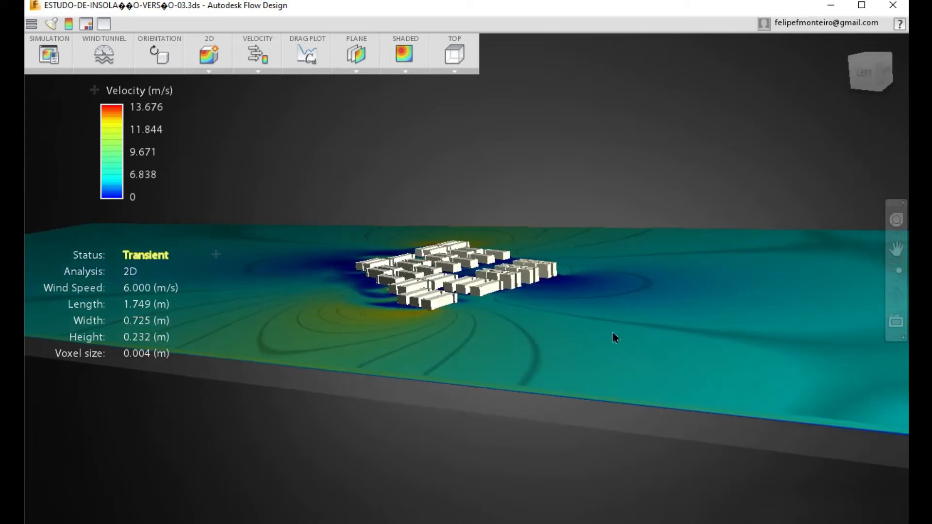
# Examine the velocity field between and around the building blocks from above on the raised result plane
pyautogui.click(905, 295)
pyautogui.moveTo(520, 302); pyautogui.dragTo(264, 381)
pyautogui.moveTo(690, 376); pyautogui.dragTo(485, 379)
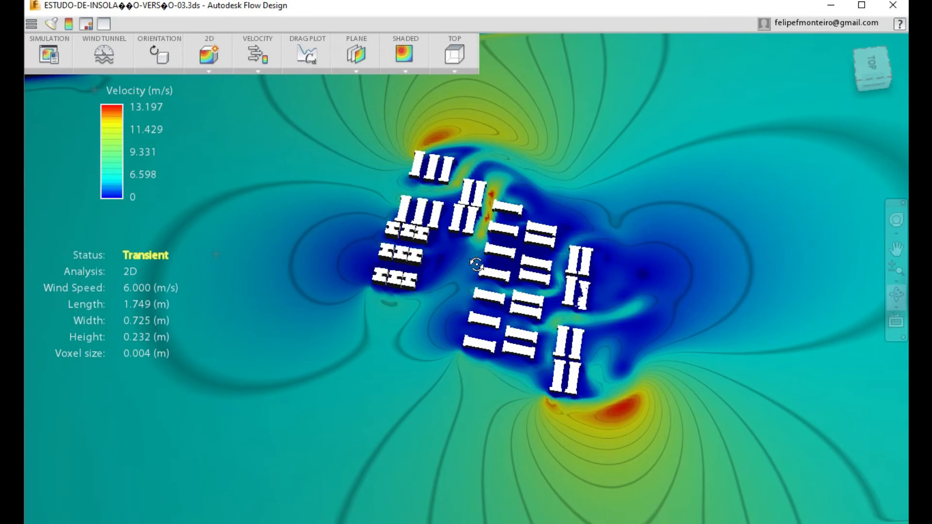
pyautogui.moveTo(421, 352); pyautogui.dragTo(285, 392)
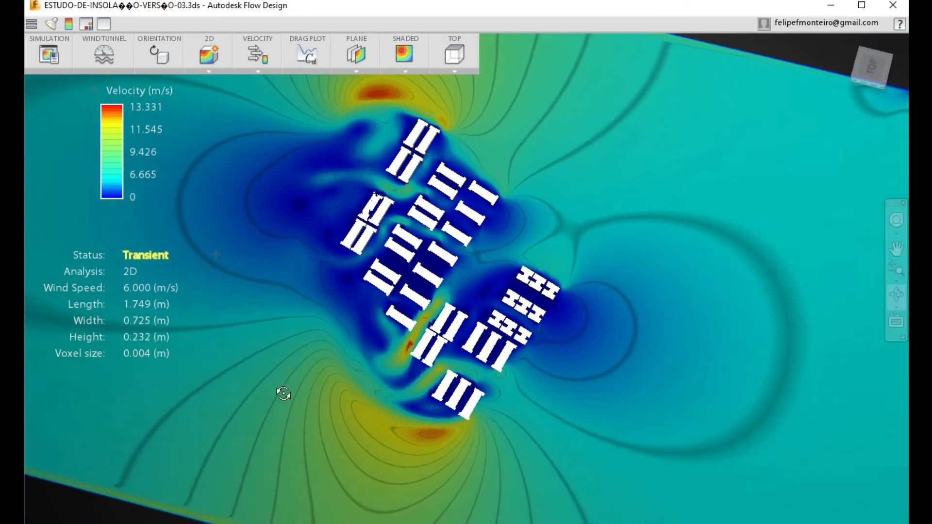
pyautogui.moveTo(656, 207); pyautogui.dragTo(670, 183)
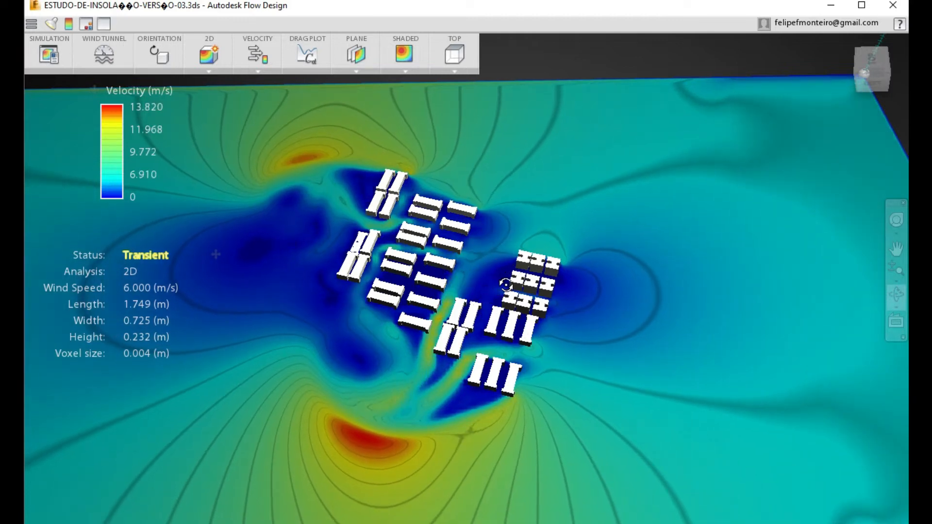
# Examine the velocity field close up in the passages between the building blocks, from above and from oblique angles
pyautogui.moveTo(444, 301); pyautogui.dragTo(443, 350)
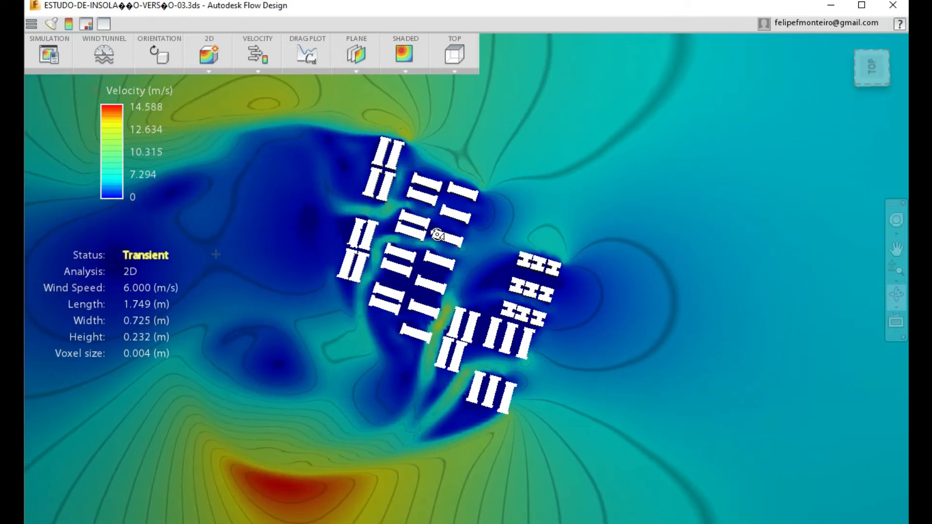
pyautogui.scroll(6, 411, 227)
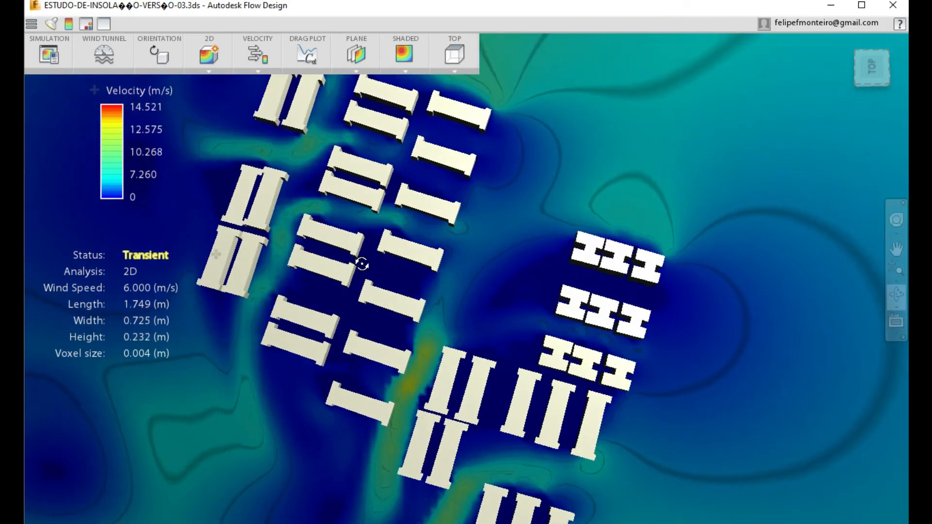
pyautogui.moveTo(366, 175)
pyautogui.mouseDown()
pyautogui.moveTo(385, 177)
pyautogui.moveTo(370, 179)
pyautogui.mouseUp()
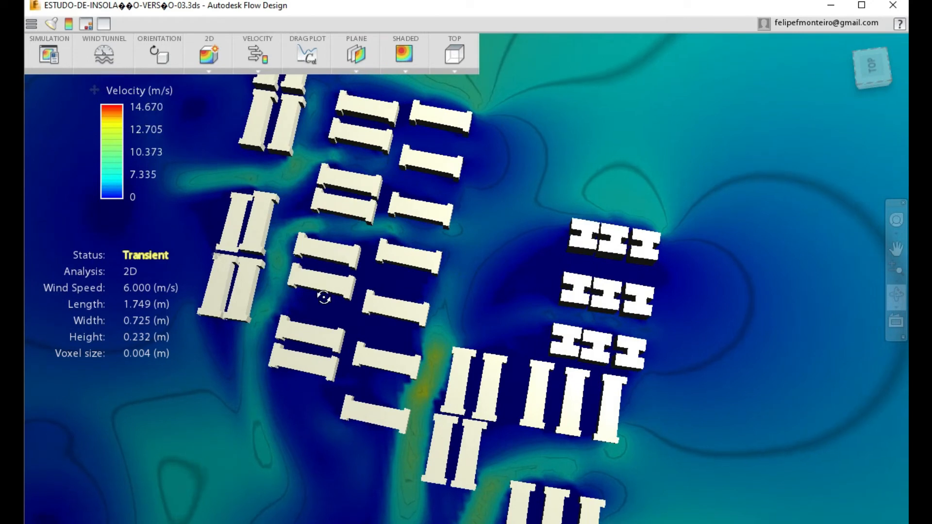
pyautogui.moveTo(421, 333)
pyautogui.mouseDown()
pyautogui.moveTo(415, 366)
pyautogui.moveTo(336, 329)
pyautogui.mouseUp()
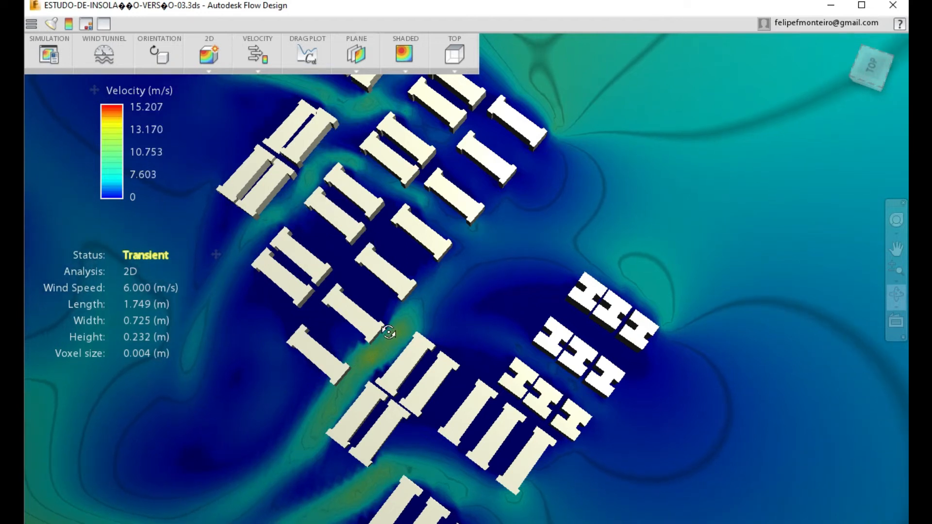
pyautogui.moveTo(357, 215)
pyautogui.mouseDown()
pyautogui.moveTo(343, 238)
pyautogui.moveTo(349, 259)
pyautogui.mouseUp()
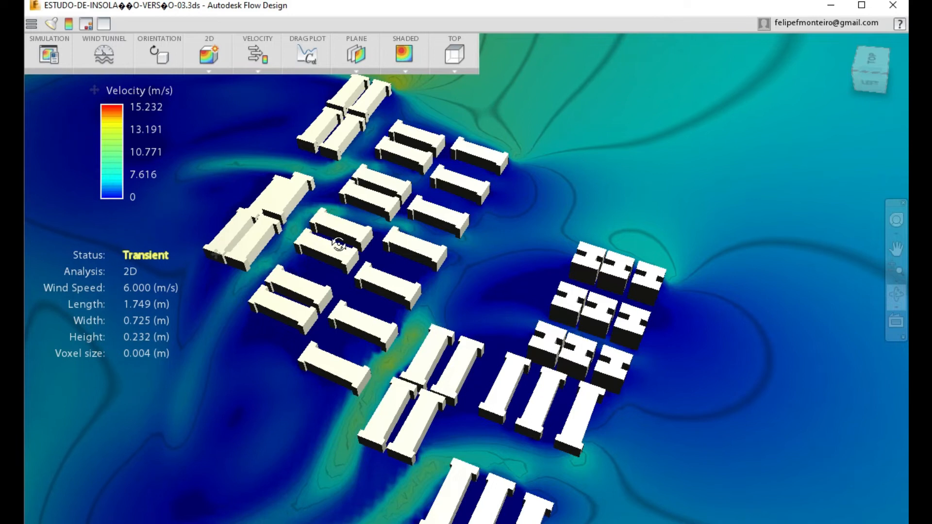
pyautogui.moveTo(367, 202)
pyautogui.mouseDown()
pyautogui.moveTo(405, 267)
pyautogui.moveTo(461, 198)
pyautogui.mouseUp()
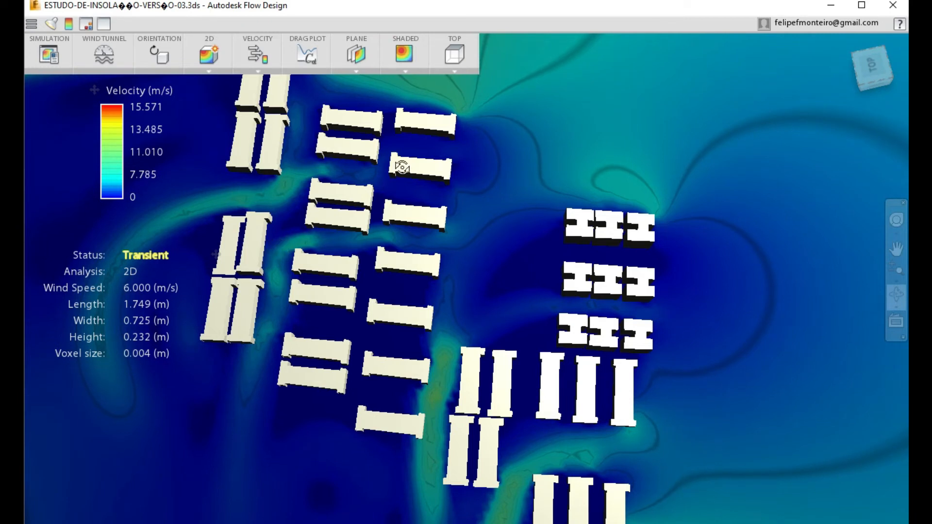
pyautogui.moveTo(402, 168); pyautogui.dragTo(396, 231)
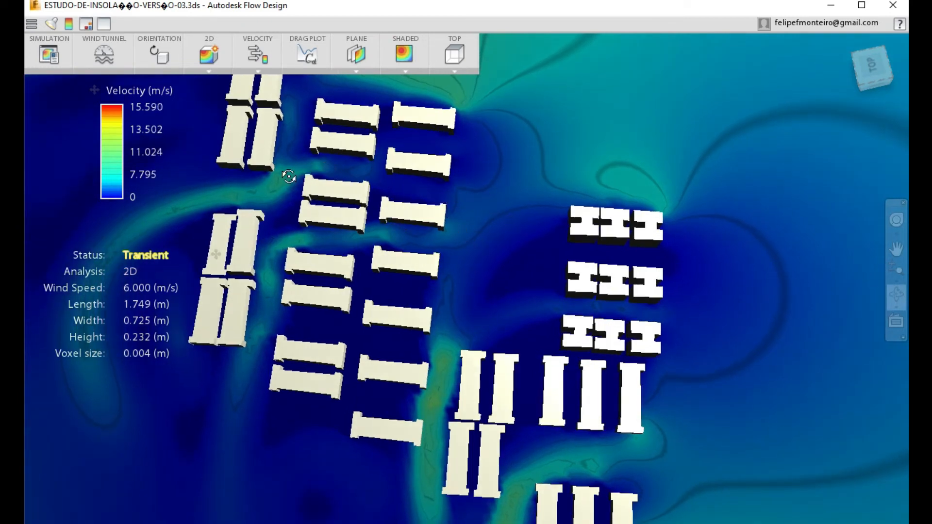
pyautogui.moveTo(343, 209); pyautogui.dragTo(387, 240)
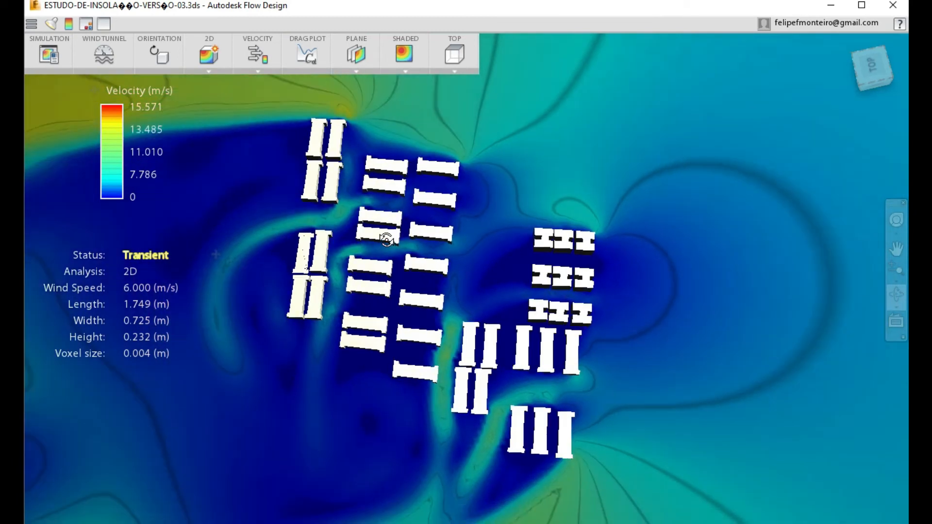
# Display pressure instead of velocity on the 2D result plane and inspect its distribution across the whole complex
pyautogui.click(259, 68)
pyautogui.click(256, 94)
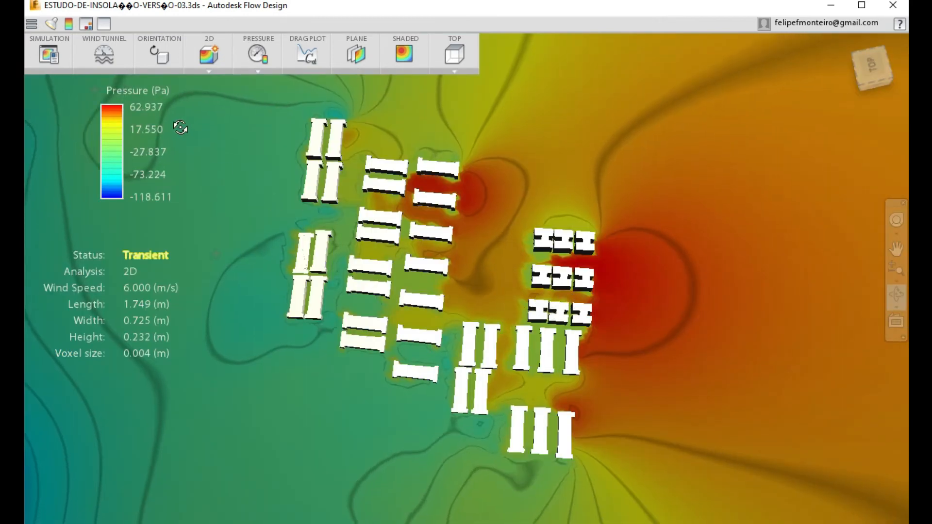
pyautogui.moveTo(456, 291); pyautogui.dragTo(290, 210)
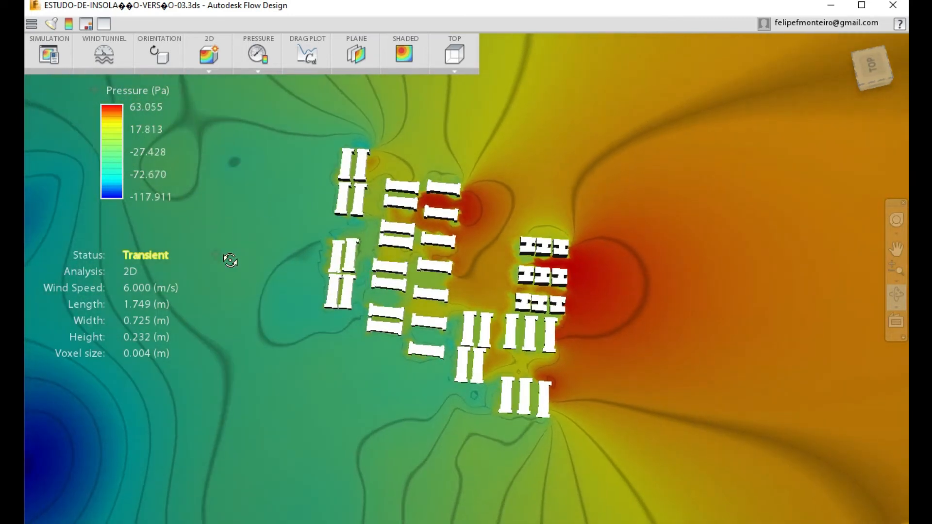
pyautogui.moveTo(335, 238); pyautogui.dragTo(283, 144)
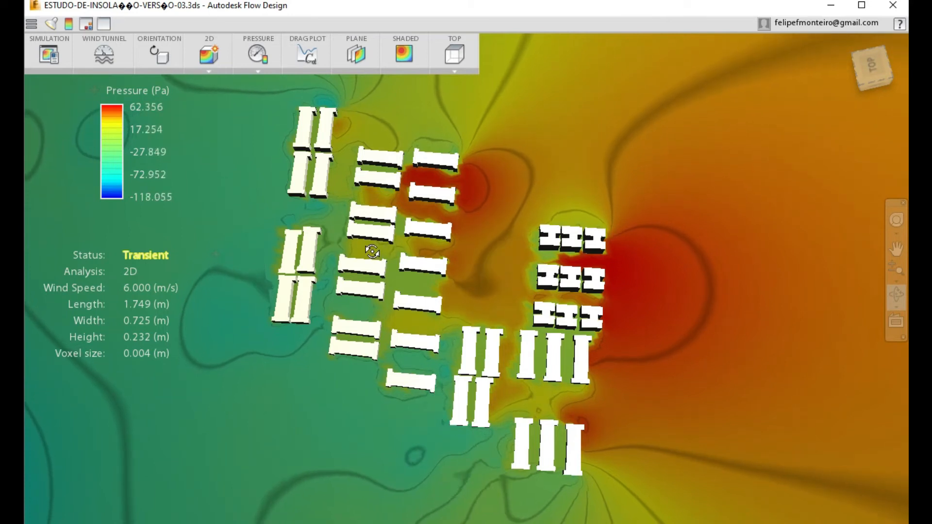
pyautogui.scroll(-1, 370, 220)
pyautogui.scroll(5, 369, 221)
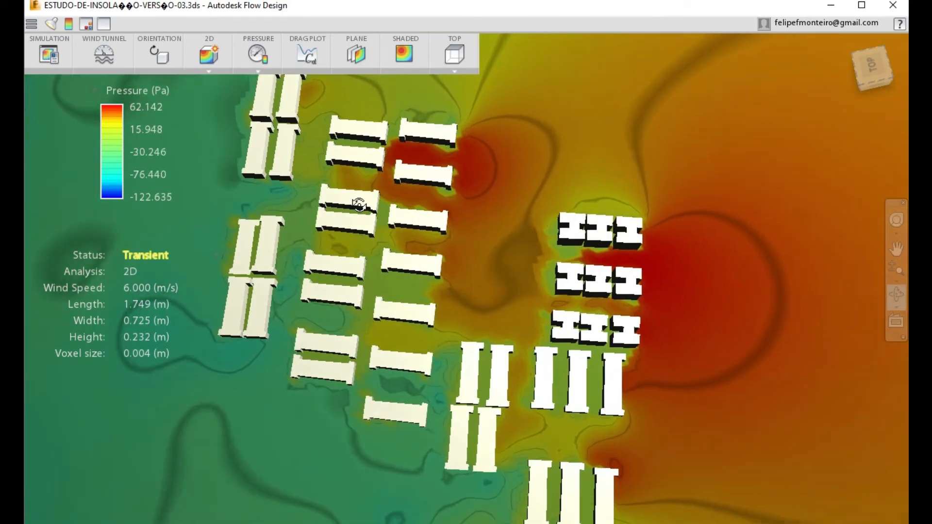
pyautogui.scroll(2, 340, 211)
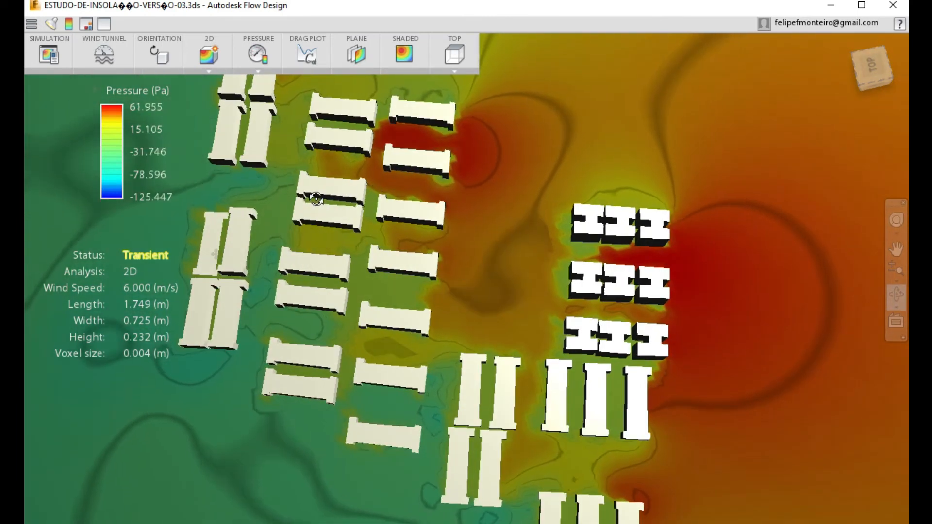
# Examine the pressure on the windward and leeward sides of the building blocks from above and from oblique angles
pyautogui.moveTo(314, 199); pyautogui.dragTo(304, 202)
pyautogui.moveTo(336, 307)
pyautogui.mouseDown()
pyautogui.moveTo(305, 285)
pyautogui.moveTo(313, 208)
pyautogui.mouseUp()
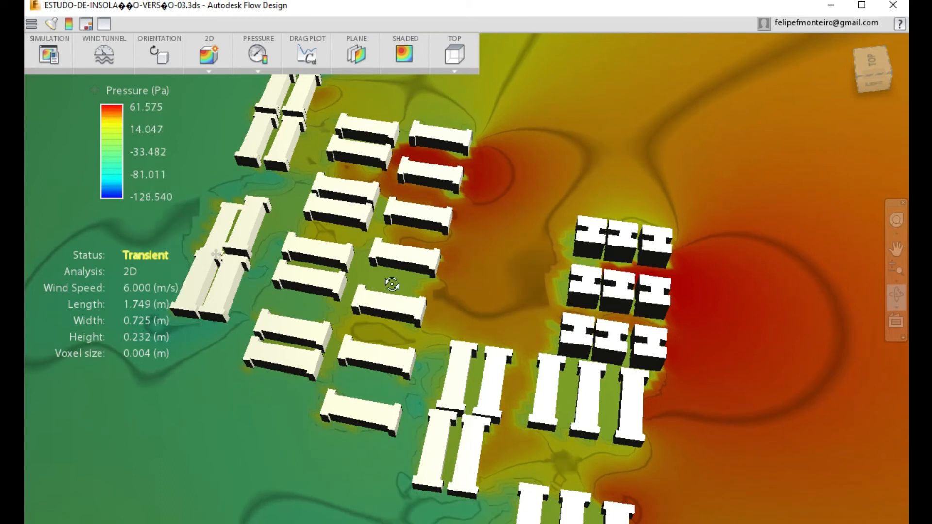
pyautogui.moveTo(391, 284); pyautogui.dragTo(357, 350)
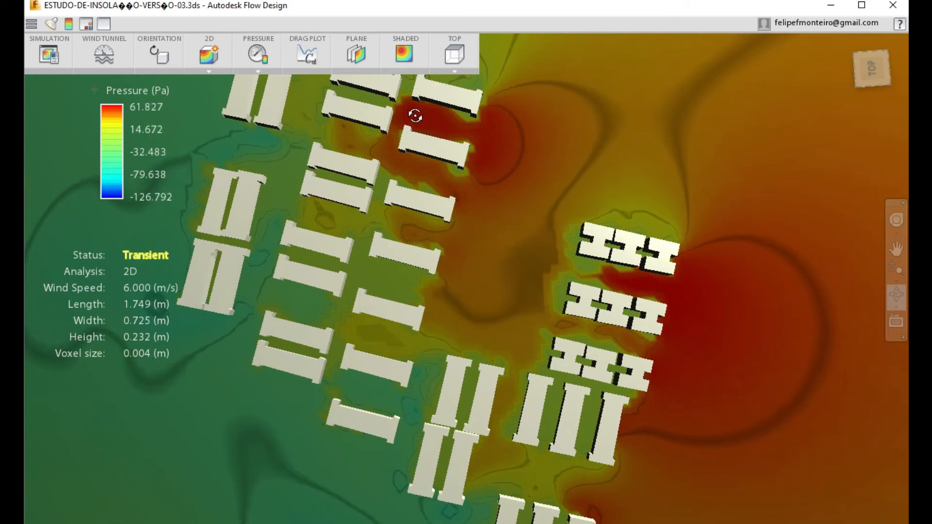
pyautogui.moveTo(433, 115)
pyautogui.mouseDown()
pyautogui.moveTo(478, 63)
pyautogui.moveTo(448, 93)
pyautogui.mouseUp()
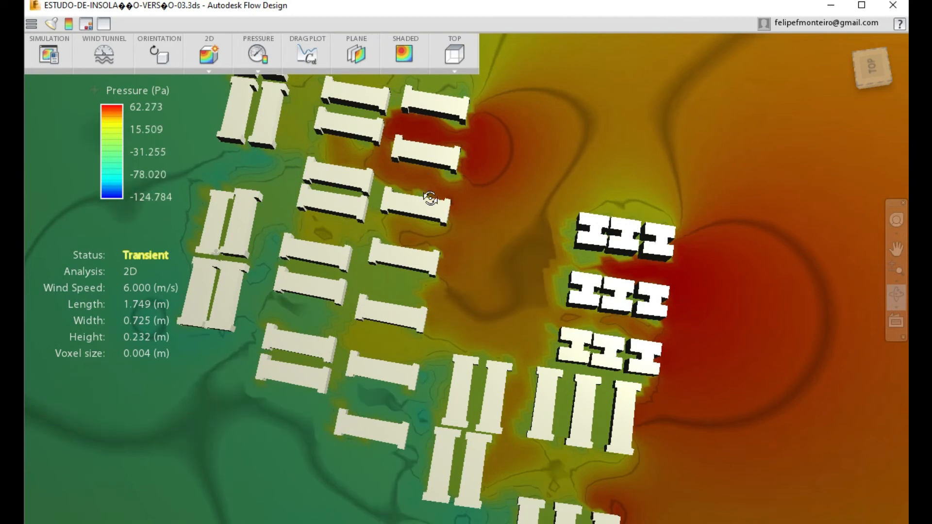
pyautogui.moveTo(421, 339); pyautogui.dragTo(418, 337)
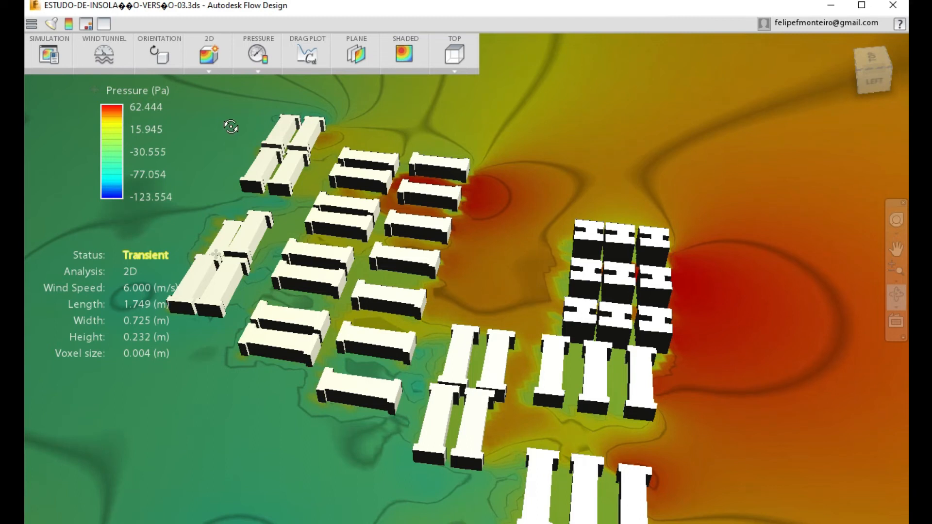
pyautogui.moveTo(314, 377)
pyautogui.mouseDown()
pyautogui.moveTo(370, 369)
pyautogui.moveTo(327, 399)
pyautogui.moveTo(433, 375)
pyautogui.moveTo(429, 327)
pyautogui.mouseUp()
pyautogui.moveTo(468, 270)
pyautogui.mouseDown()
pyautogui.moveTo(471, 294)
pyautogui.moveTo(447, 278)
pyautogui.moveTo(463, 228)
pyautogui.mouseUp()
pyautogui.moveTo(321, 236)
pyautogui.mouseDown()
pyautogui.moveTo(342, 266)
pyautogui.moveTo(415, 304)
pyautogui.moveTo(467, 355)
pyautogui.moveTo(440, 358)
pyautogui.moveTo(428, 381)
pyautogui.mouseUp()
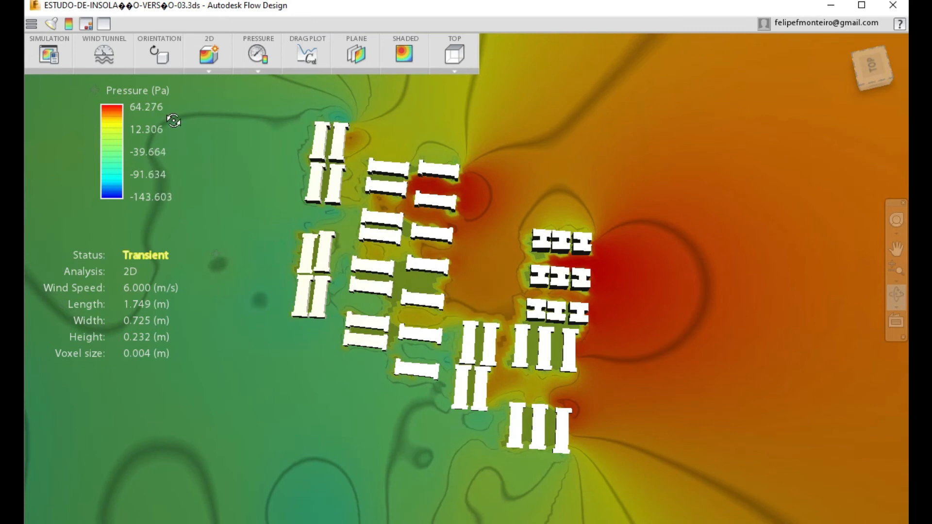
# Set the model's Z angle to 210° in the model orientation settings and apply it
pyautogui.click(159, 57)
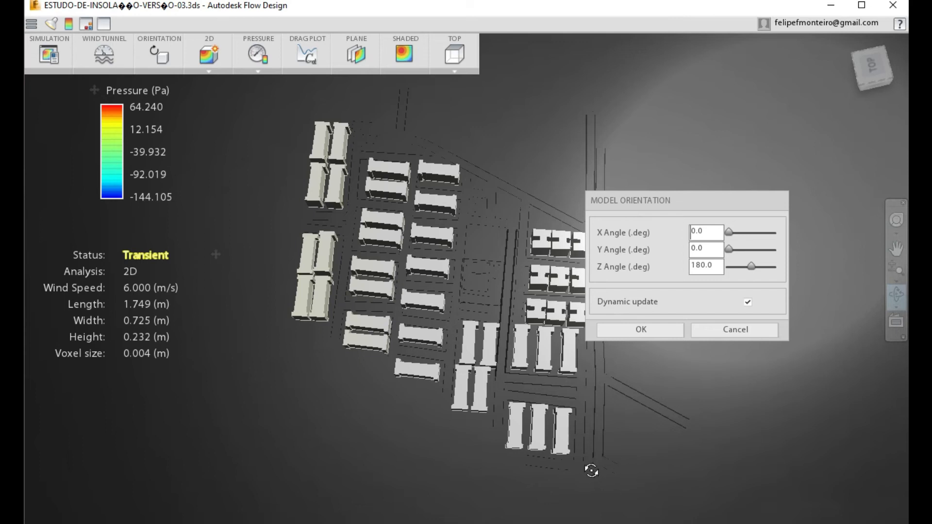
pyautogui.doubleClick(698, 266)
pyautogui.write('0')
pyautogui.press('Return')
pyautogui.write('21')
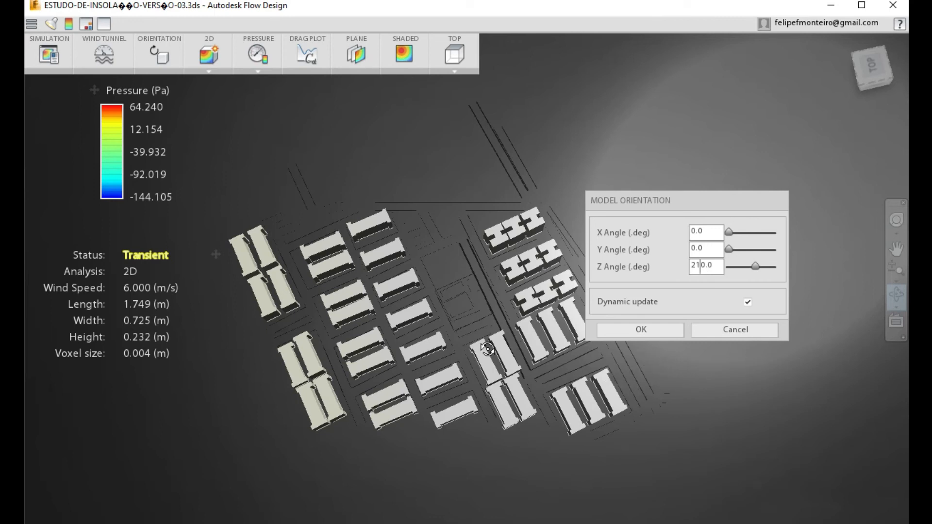
pyautogui.click(641, 330)
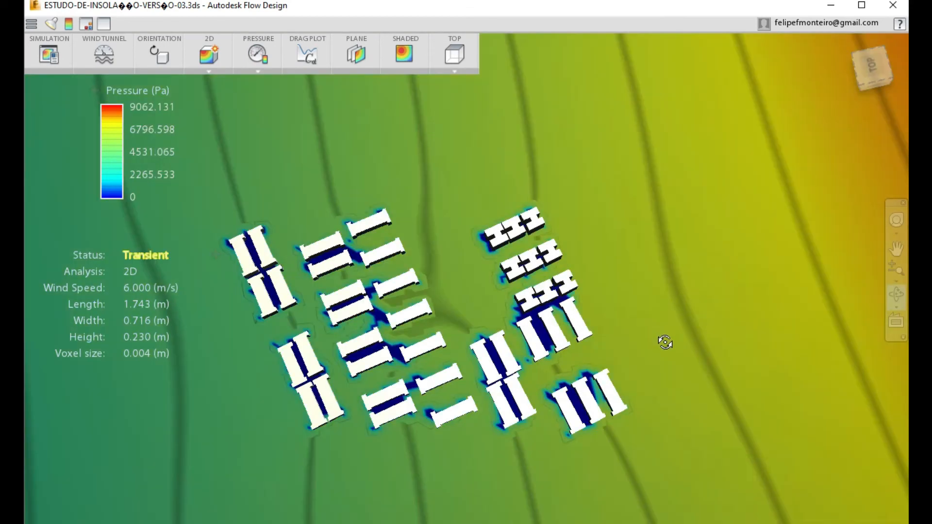
# Display velocity instead of pressure on the 2D result plane for the reoriented buildings
pyautogui.moveTo(694, 344); pyautogui.dragTo(685, 417)
pyautogui.click(266, 60)
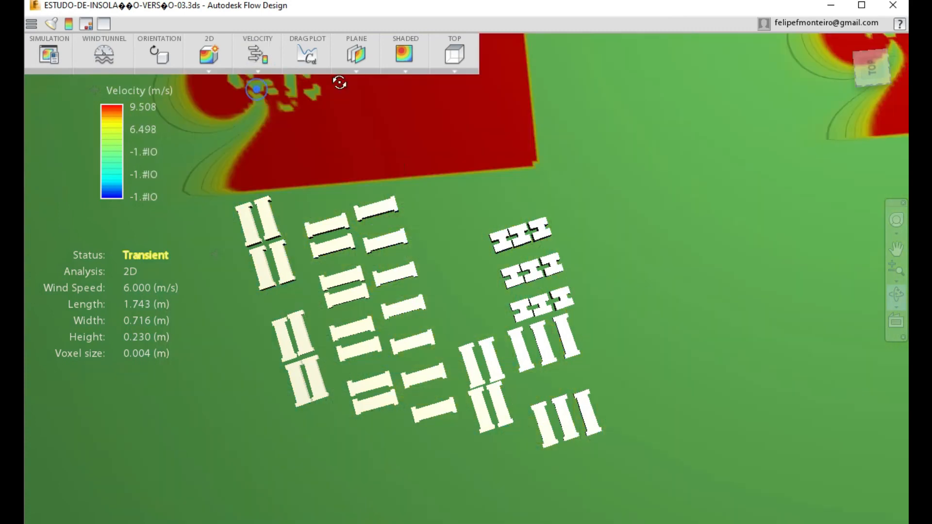
pyautogui.moveTo(616, 423)
pyautogui.mouseDown()
pyautogui.moveTo(499, 429)
pyautogui.moveTo(500, 402)
pyautogui.moveTo(545, 381)
pyautogui.moveTo(679, 411)
pyautogui.mouseUp()
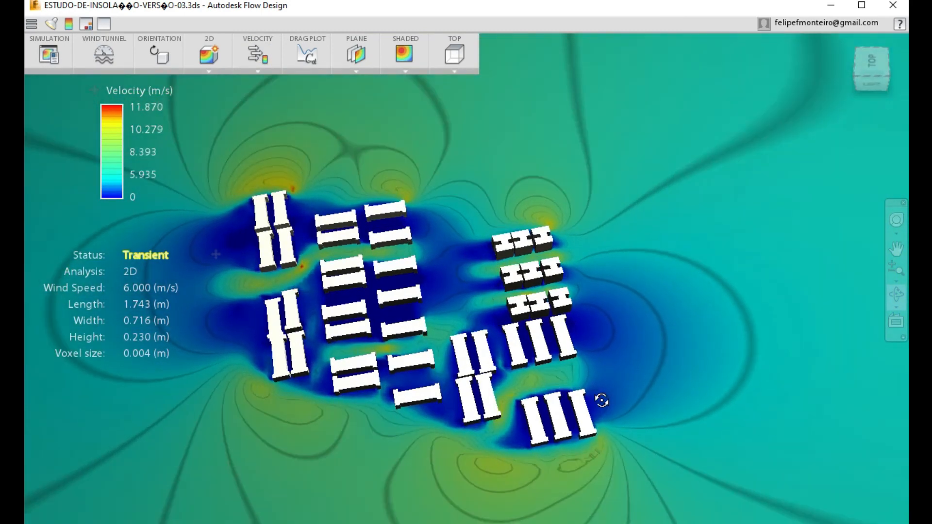
# Examine the velocity field around and between the reoriented buildings from above and from low oblique angles
pyautogui.moveTo(592, 384)
pyautogui.mouseDown()
pyautogui.moveTo(578, 361)
pyautogui.moveTo(582, 350)
pyautogui.moveTo(505, 370)
pyautogui.moveTo(614, 287)
pyautogui.moveTo(466, 266)
pyautogui.mouseUp()
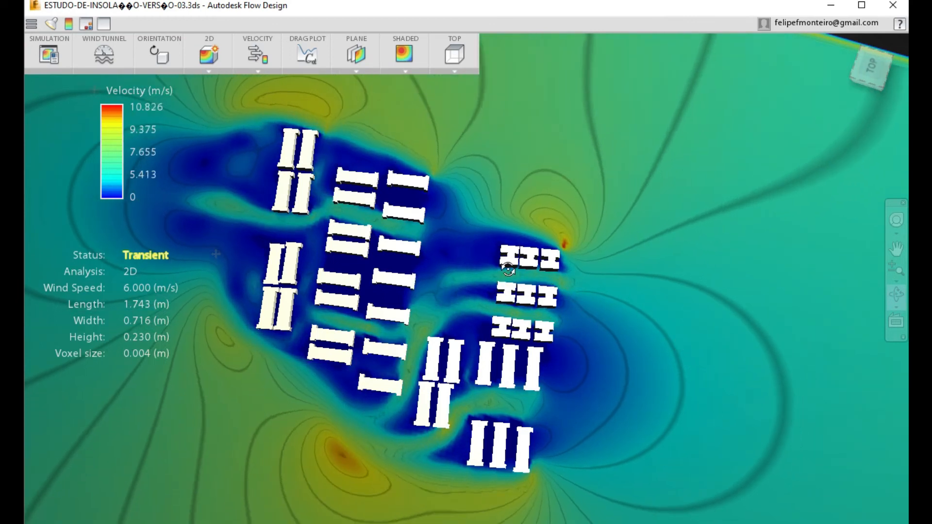
pyautogui.moveTo(559, 385); pyautogui.dragTo(571, 385)
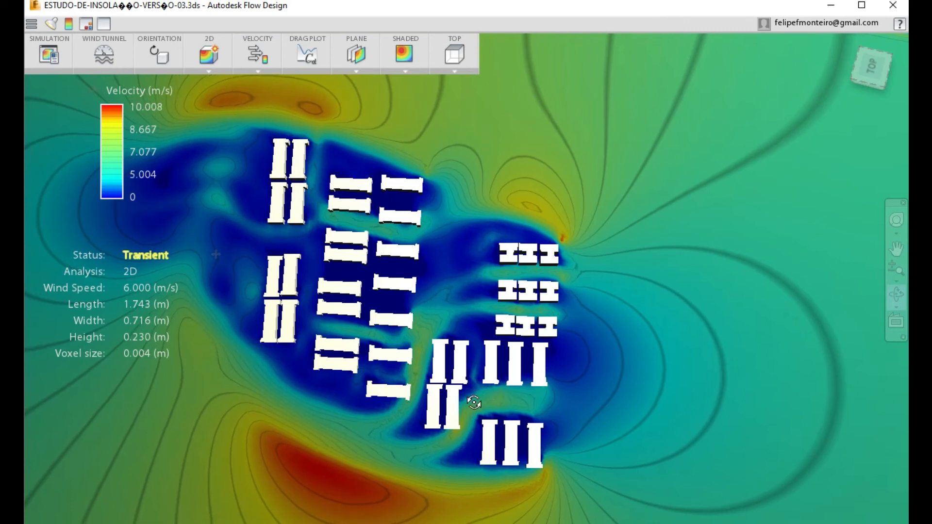
pyautogui.moveTo(439, 459)
pyautogui.mouseDown()
pyautogui.moveTo(447, 325)
pyautogui.moveTo(467, 312)
pyautogui.moveTo(415, 351)
pyautogui.moveTo(545, 337)
pyautogui.mouseUp()
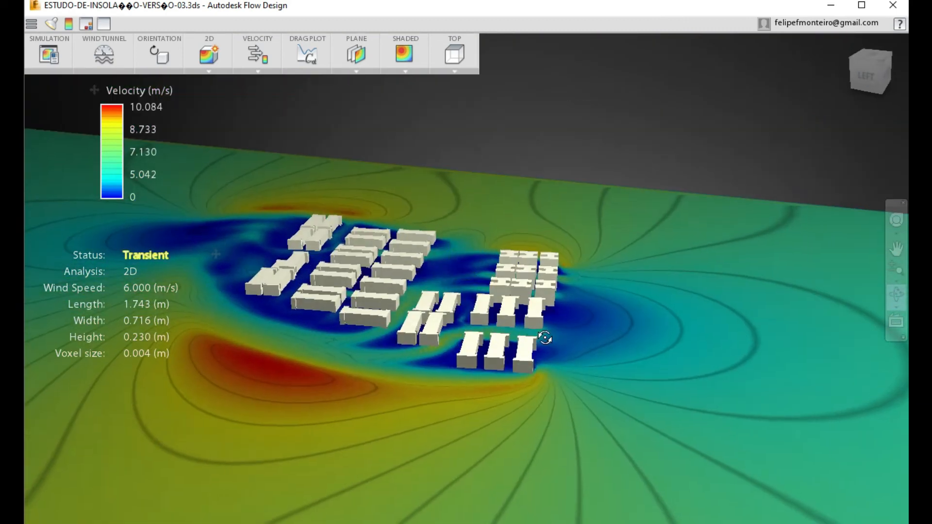
pyautogui.moveTo(440, 350); pyautogui.dragTo(455, 425)
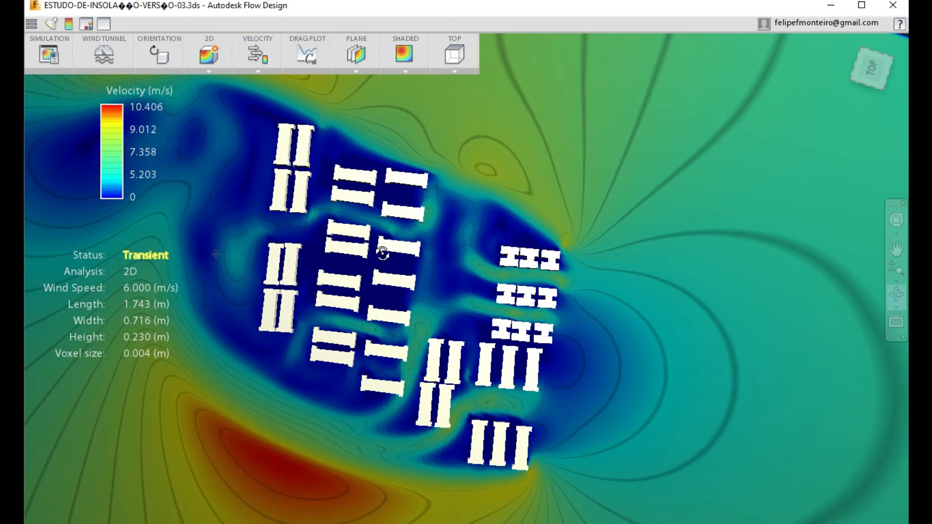
pyautogui.moveTo(352, 285)
pyautogui.mouseDown()
pyautogui.moveTo(374, 264)
pyautogui.moveTo(354, 244)
pyautogui.mouseUp()
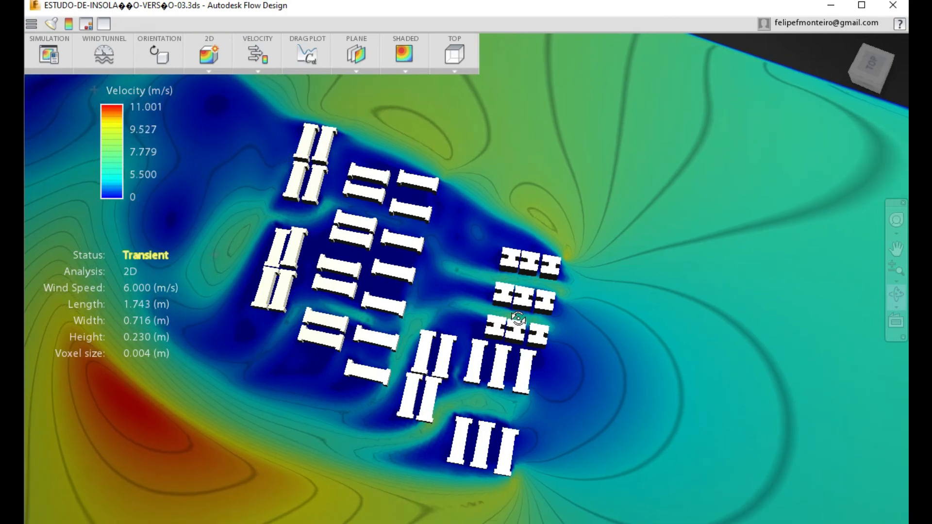
pyautogui.moveTo(464, 411)
pyautogui.mouseDown()
pyautogui.moveTo(402, 352)
pyautogui.moveTo(585, 334)
pyautogui.moveTo(460, 376)
pyautogui.moveTo(489, 358)
pyautogui.mouseUp()
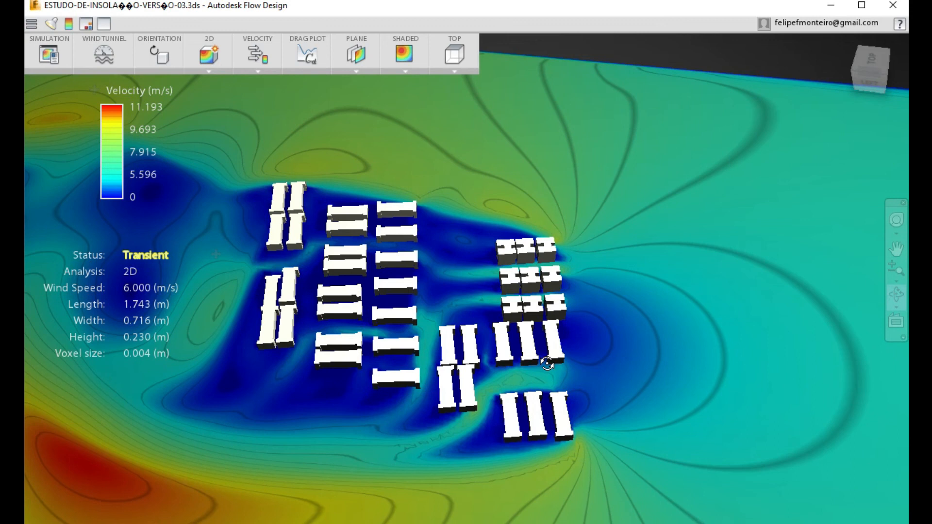
pyautogui.moveTo(494, 378); pyautogui.dragTo(518, 418)
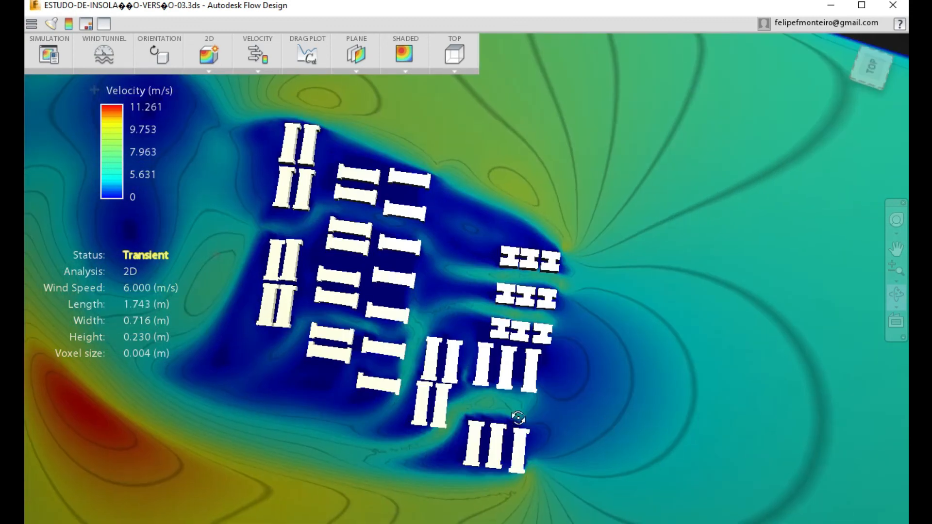